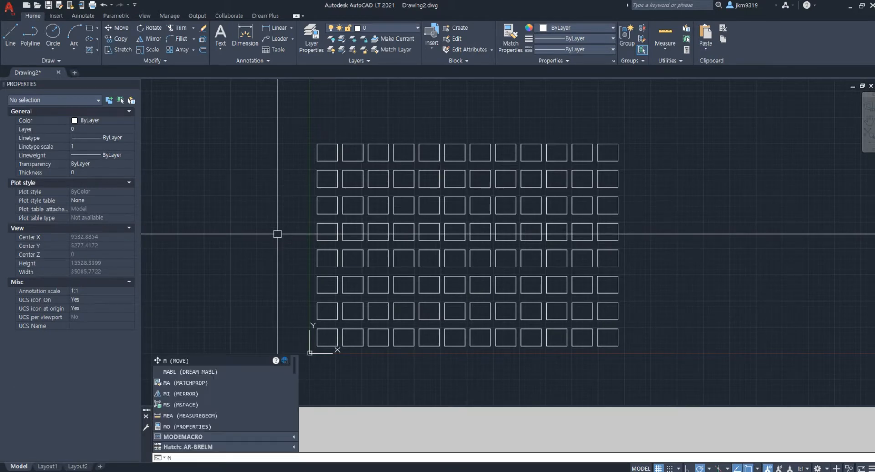
# Step: Move the grid's upper-left rectangle to the empty area left of the top row
pyautogui.press('Return')
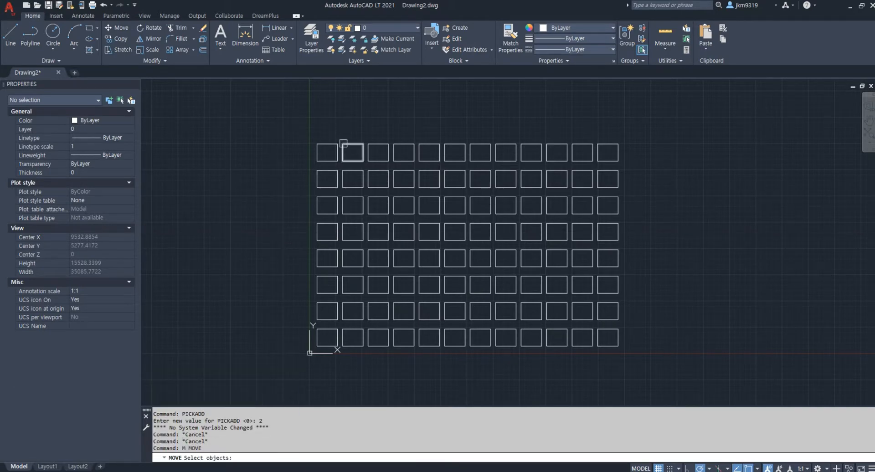
pyautogui.press('Return')
pyautogui.click(333, 149)
pyautogui.click(265, 153)
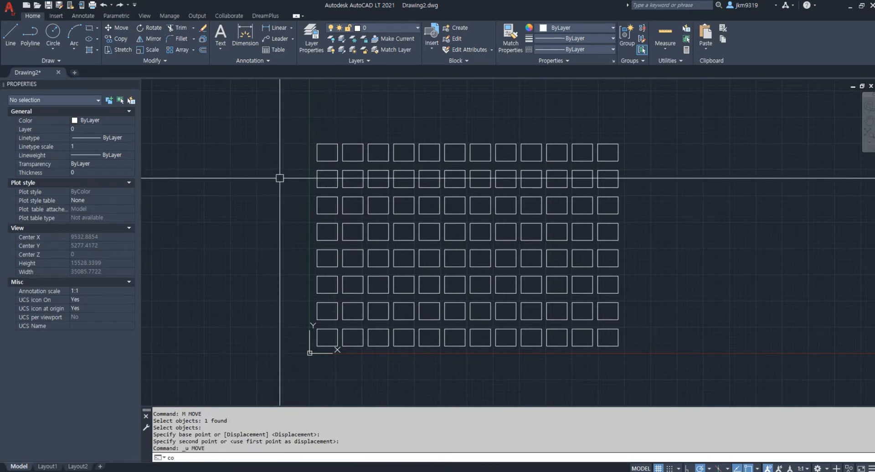
# Step: Copy the grid's upper-left rectangle to the empty space above and left of the grid, and end the Copy command
pyautogui.press('Return')
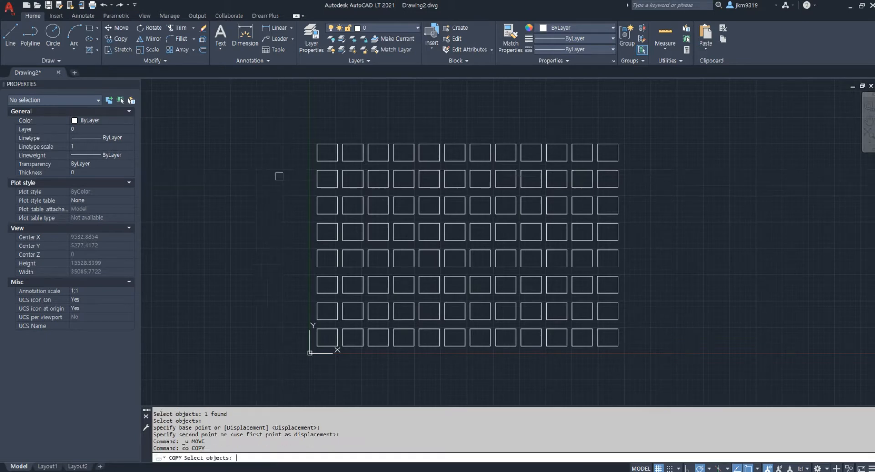
pyautogui.press('Return')
pyautogui.click(319, 148)
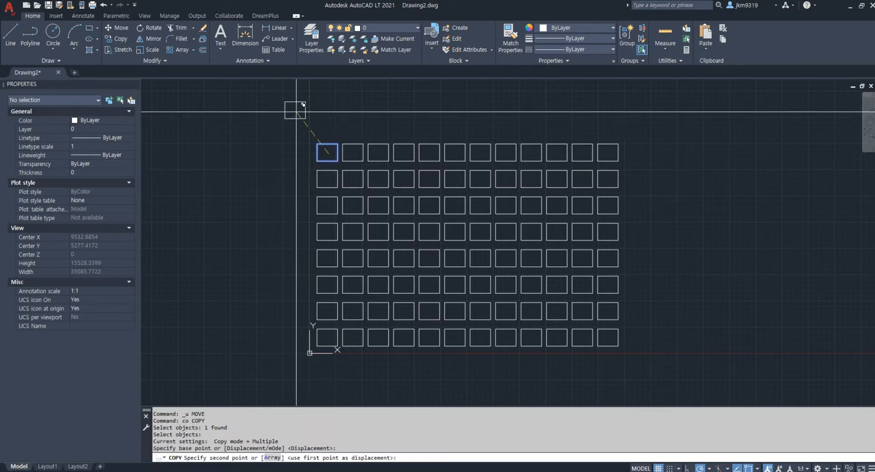
pyautogui.click(278, 104)
pyautogui.press('Escape')
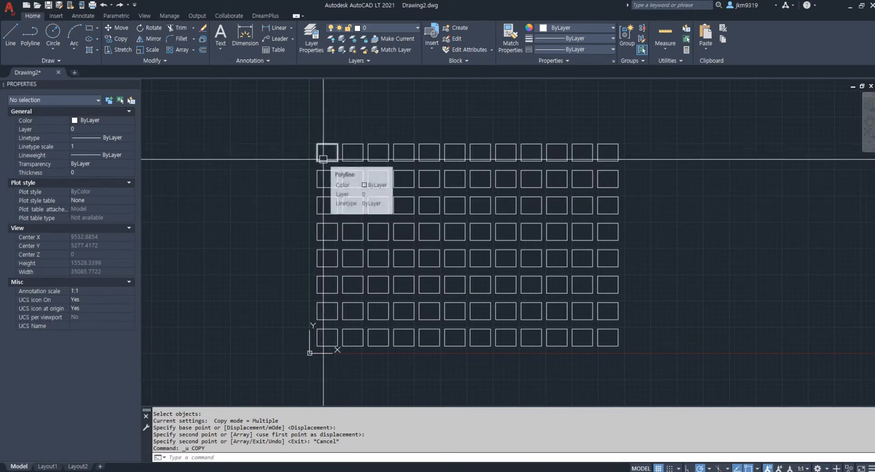
# Step: Start the Move command before selecting the first top-row rectangle, place it above and left of the grid, and undo the move
pyautogui.scroll(4, 315, 143)
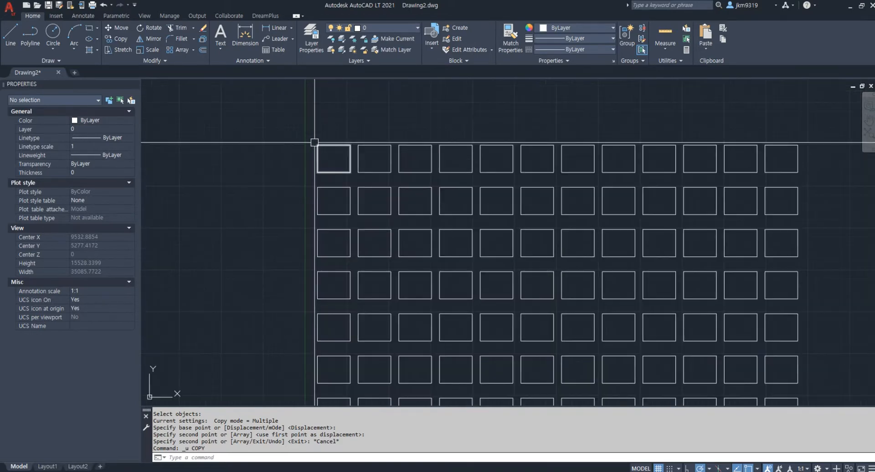
pyautogui.moveTo(325, 141); pyautogui.dragTo(336, 182, button='middle')
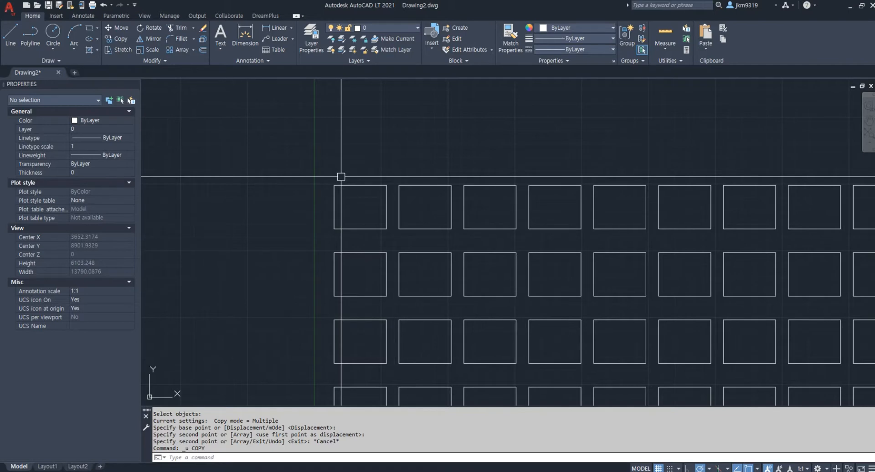
pyautogui.click(208, 455)
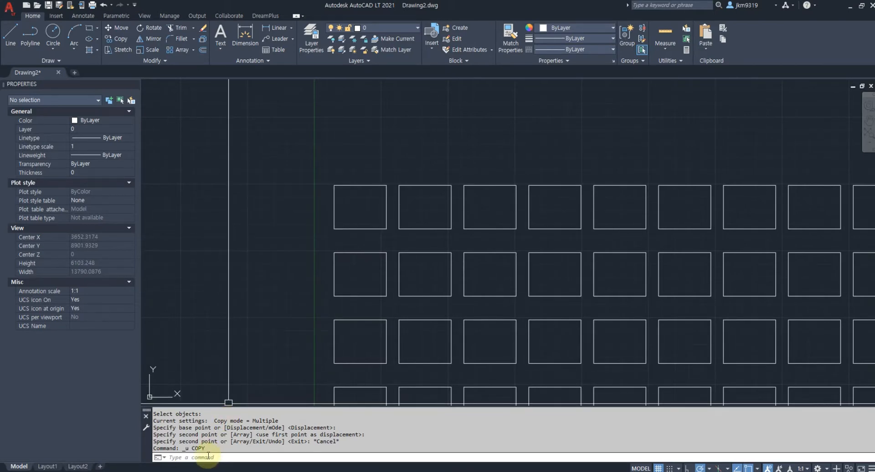
pyautogui.write('m')
pyautogui.press('Return')
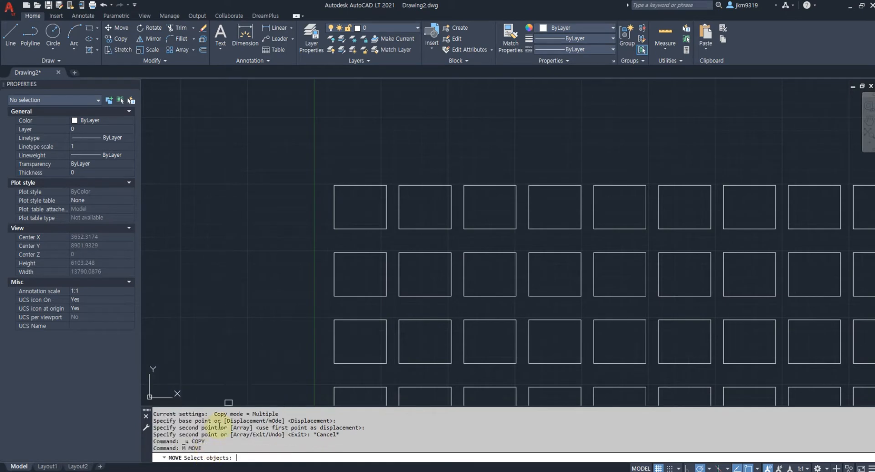
pyautogui.click(333, 205)
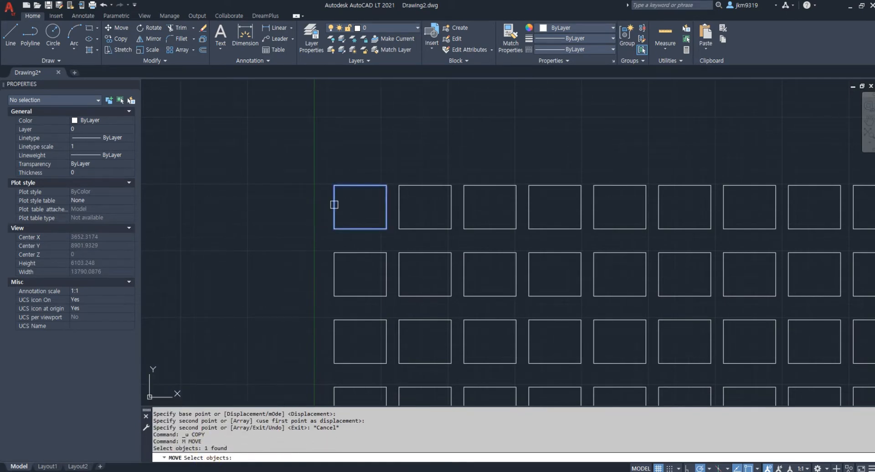
pyautogui.press('Return')
pyautogui.click(360, 206)
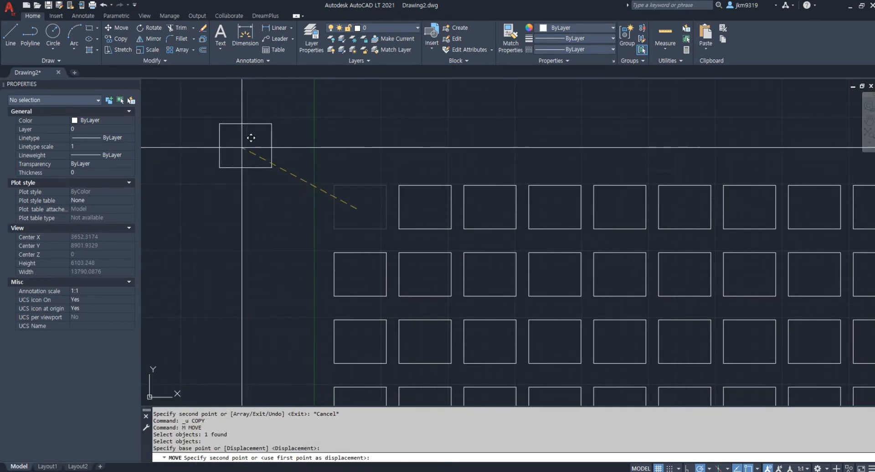
pyautogui.click(245, 145)
pyautogui.hotkey('ctrl', 'z')
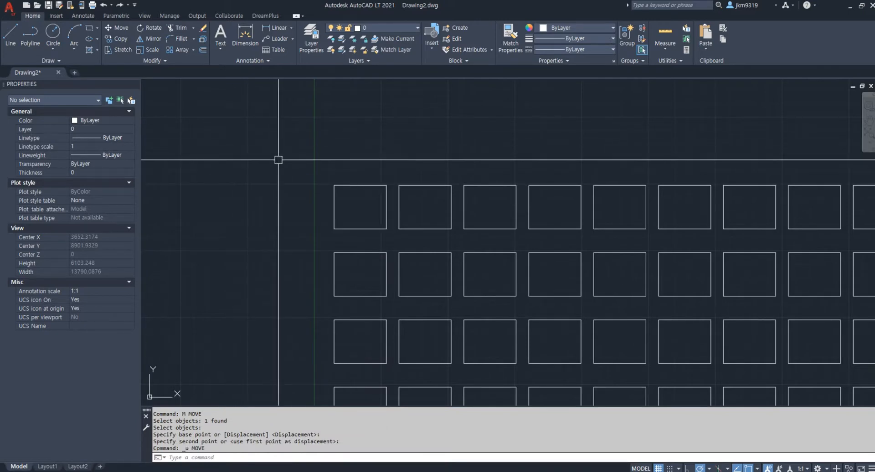
# Step: Preselect the first top-row rectangle before starting Move, place it above and left of the grid, and undo the move
pyautogui.click(347, 186)
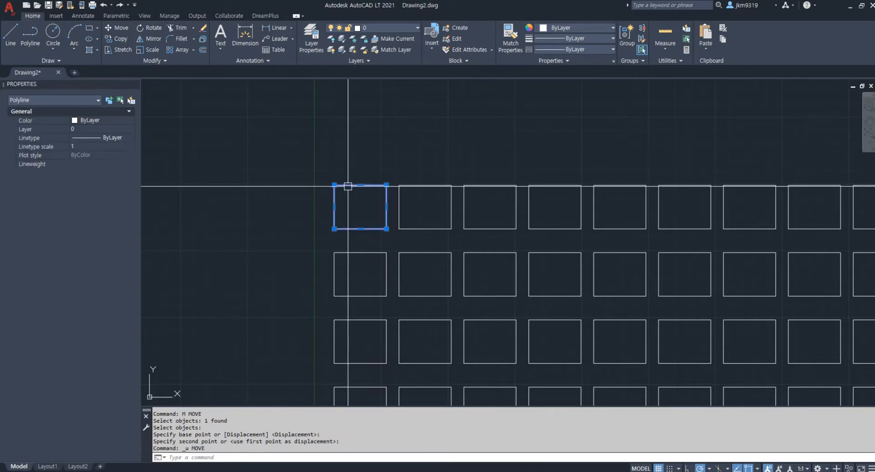
pyautogui.write('M')
pyautogui.press('Return')
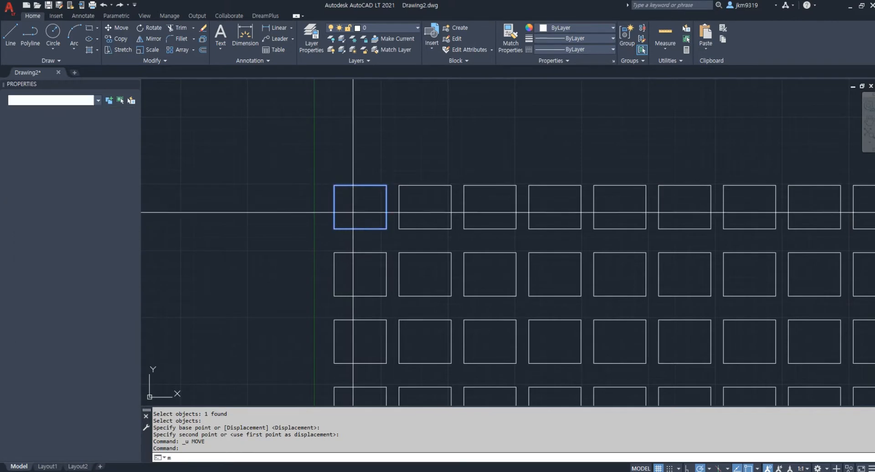
pyautogui.click(356, 211)
pyautogui.click(277, 154)
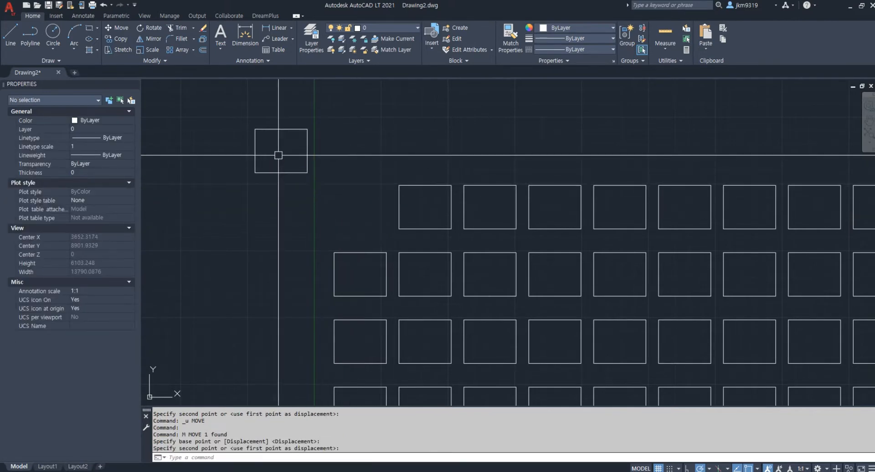
pyautogui.hotkey('ctrl', 'z')
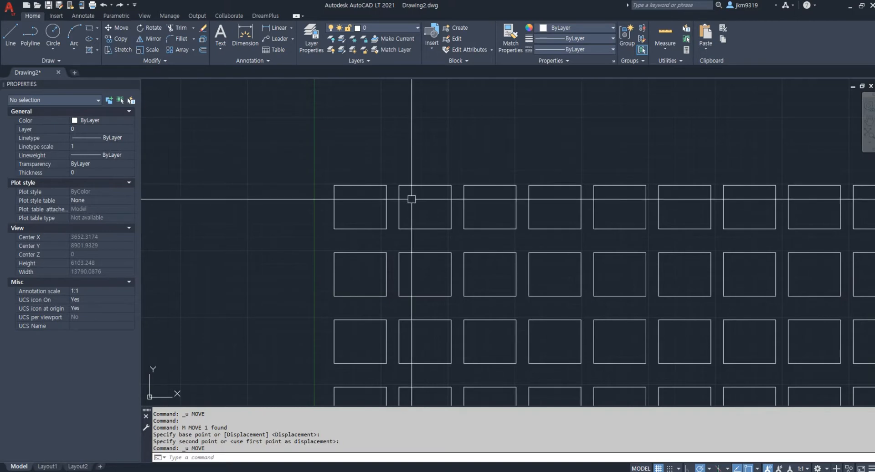
pyautogui.scroll(-4, 385, 205)
pyautogui.scroll(-2, 388, 210)
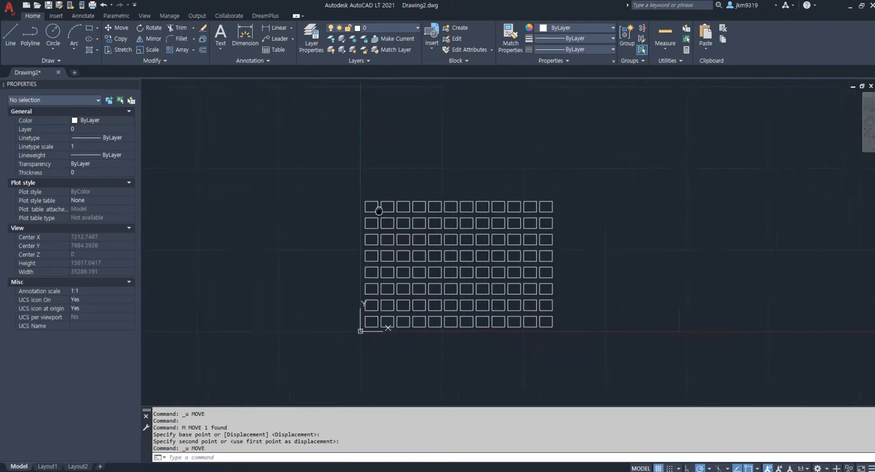
pyautogui.scroll(2, 380, 217)
pyautogui.moveTo(377, 212); pyautogui.dragTo(359, 212, button='middle')
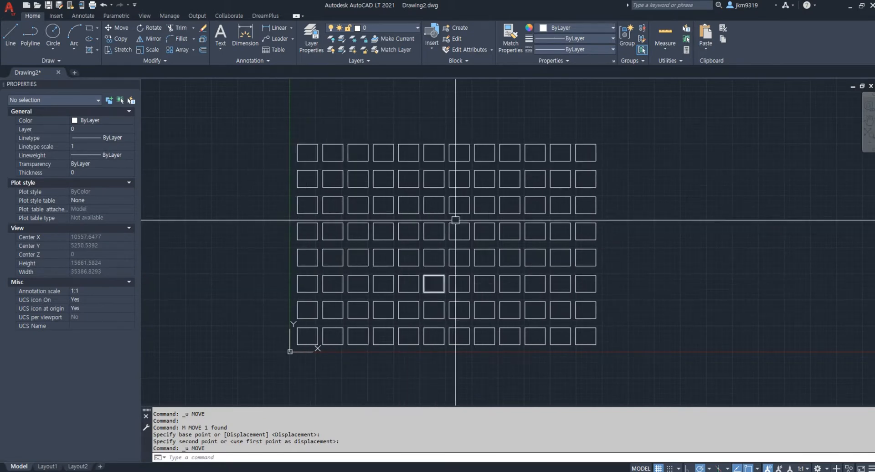
pyautogui.moveTo(593, 255)
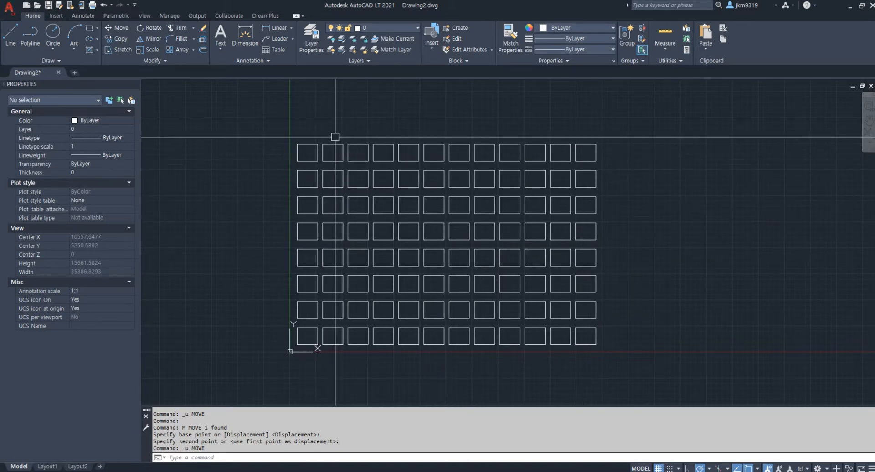
pyautogui.scroll(2, 313, 153)
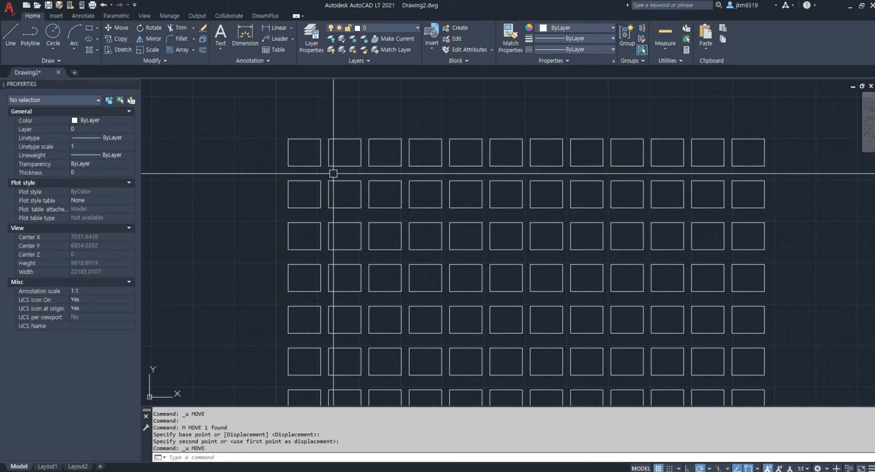
pyautogui.moveTo(370, 183); pyautogui.dragTo(324, 148, button='middle')
pyautogui.scroll(-3, 321, 151)
pyautogui.scroll(3, 322, 154)
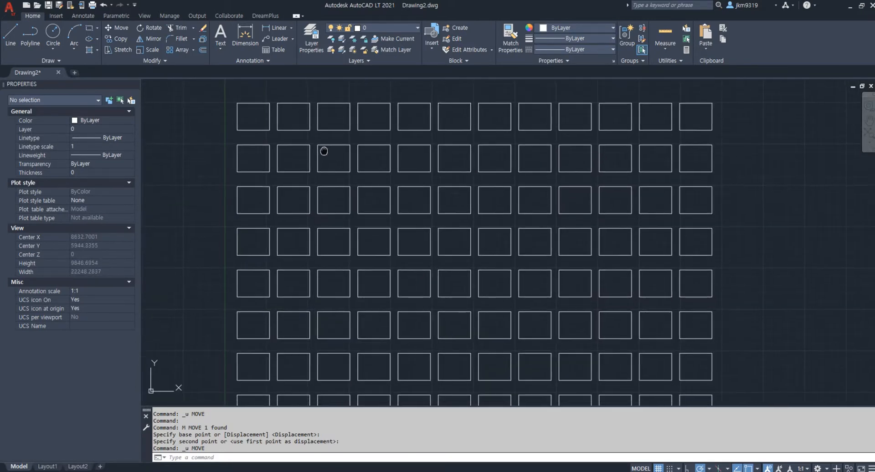
# Step: Select the first four rectangles of the top row one by one, and clear the selection
pyautogui.click(251, 131)
pyautogui.click(293, 131)
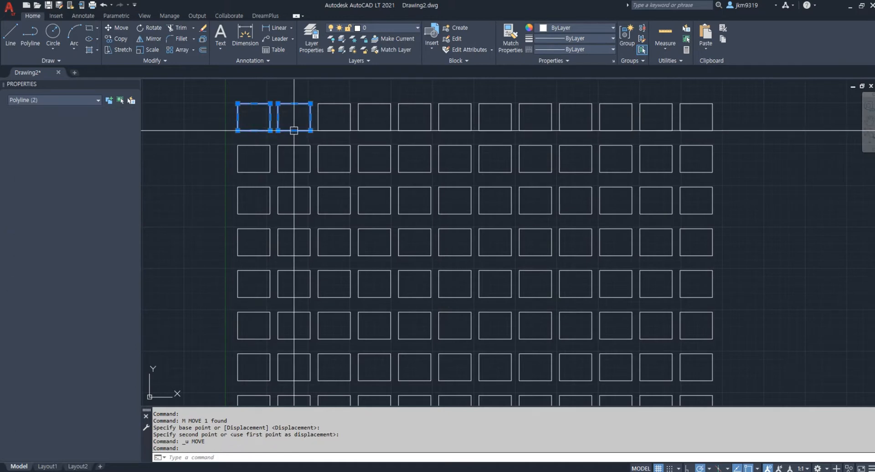
pyautogui.click(334, 130)
pyautogui.click(367, 131)
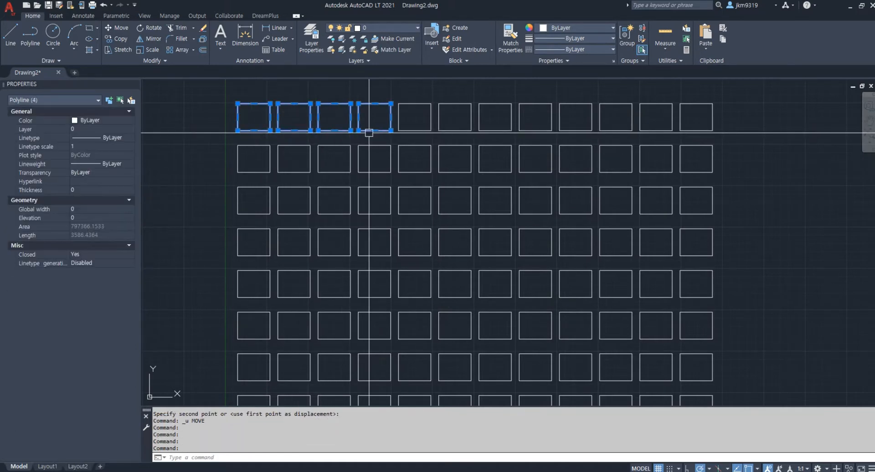
pyautogui.press('Escape')
# Step: Start a crossing selection window from beyond the grid's upper-right corner over the upper rows, and cancel it
pyautogui.scroll(-2, 367, 132)
pyautogui.moveTo(367, 133); pyautogui.dragTo(357, 155, button='middle')
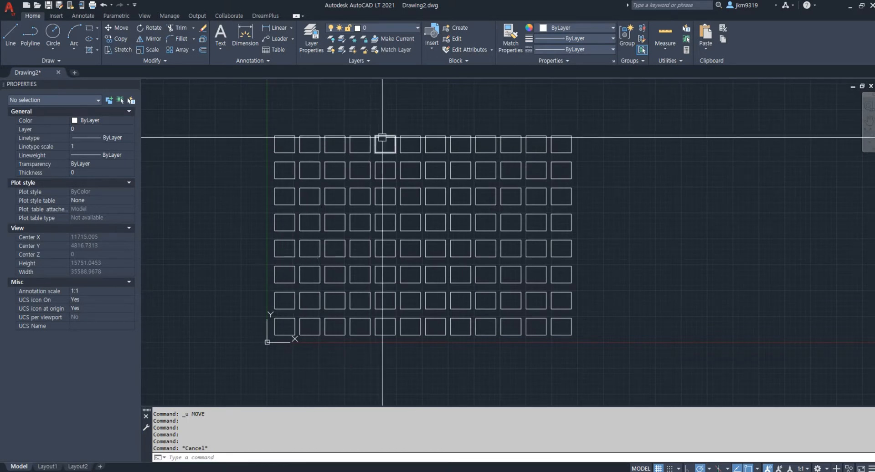
pyautogui.click(604, 108)
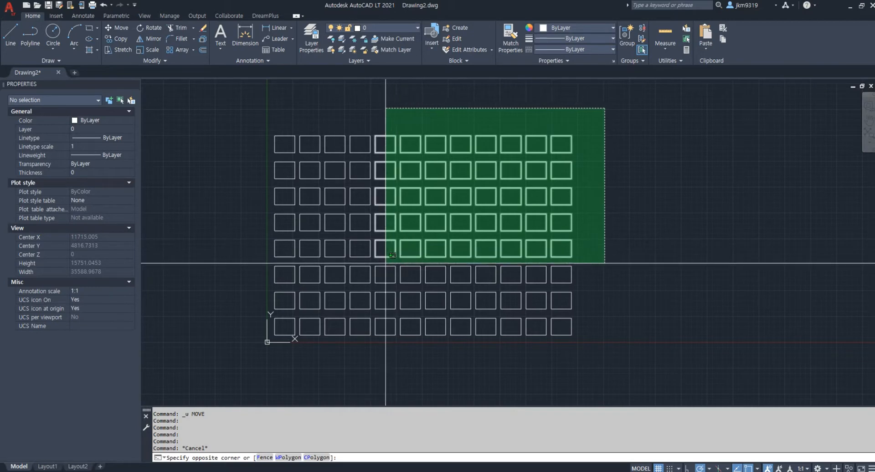
pyautogui.press('Escape')
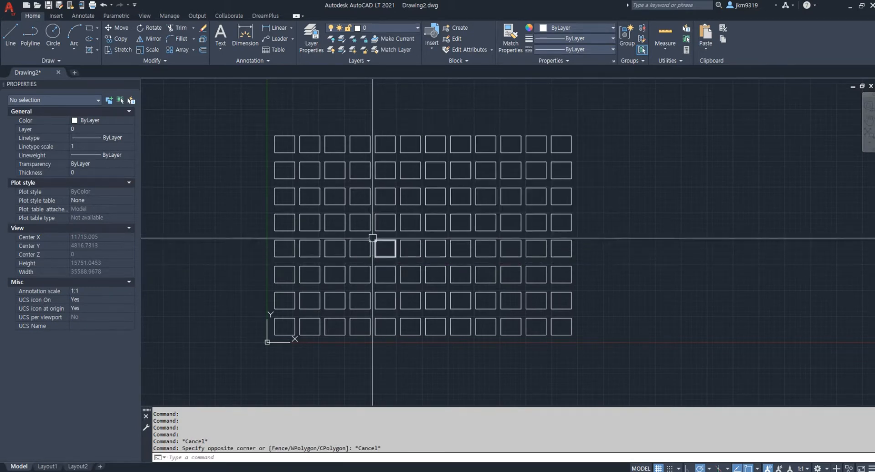
# Step: Select the first seven rectangles of the top row one at a time, adding each to the selection
pyautogui.scroll(4, 291, 136)
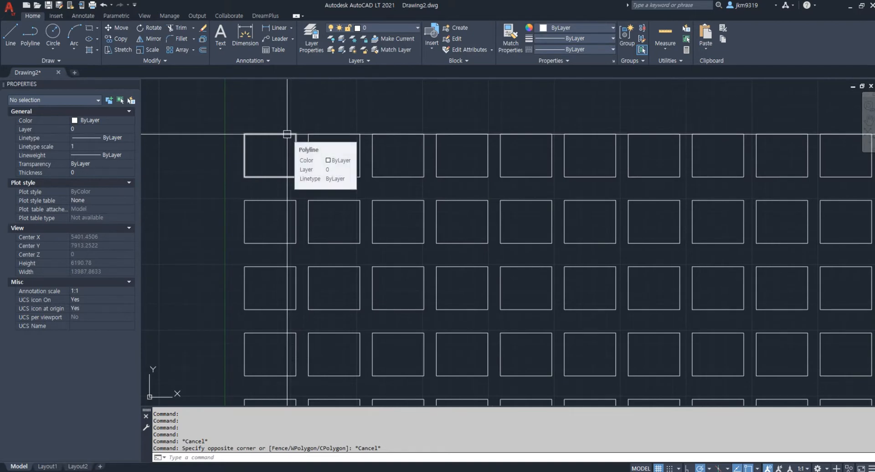
pyautogui.click(287, 134)
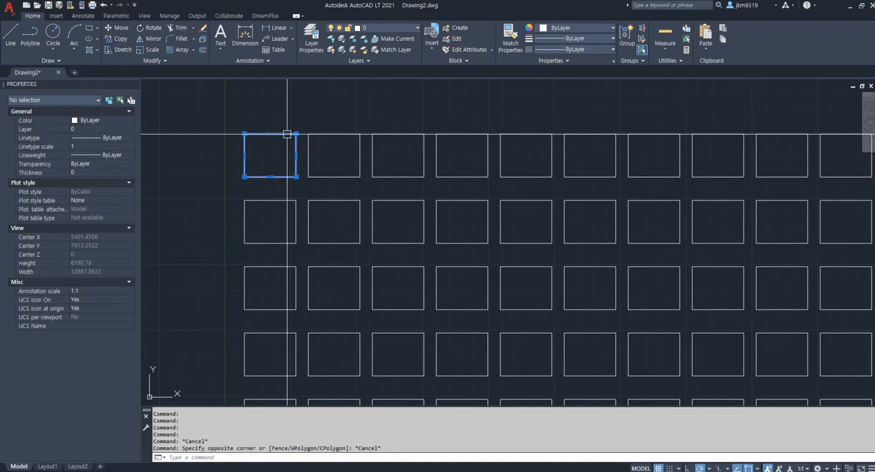
pyautogui.click(331, 134)
pyautogui.click(389, 133)
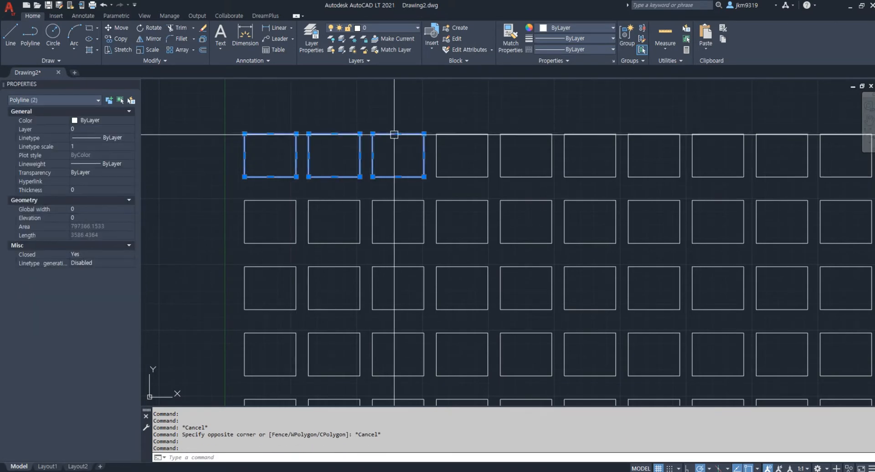
pyautogui.click(453, 134)
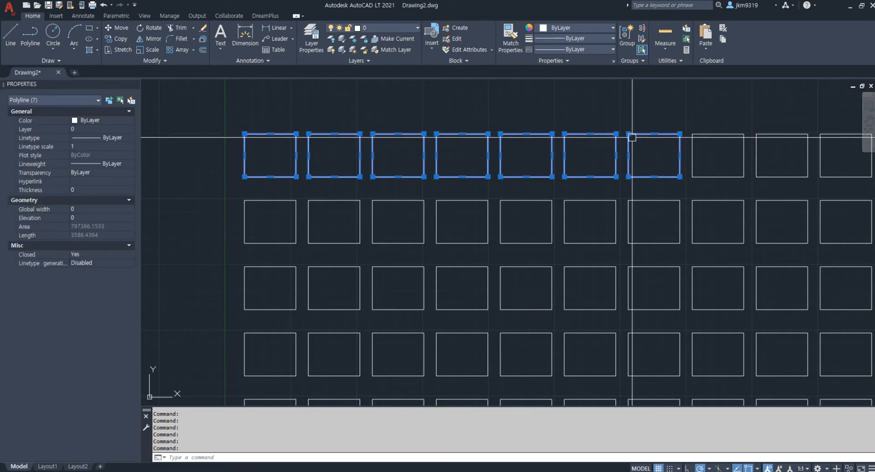
# Step: Remove the seven selected top-row rectangles from the selection one at a time, working from the seventh back to the first
pyautogui.scroll(2, 646, 132)
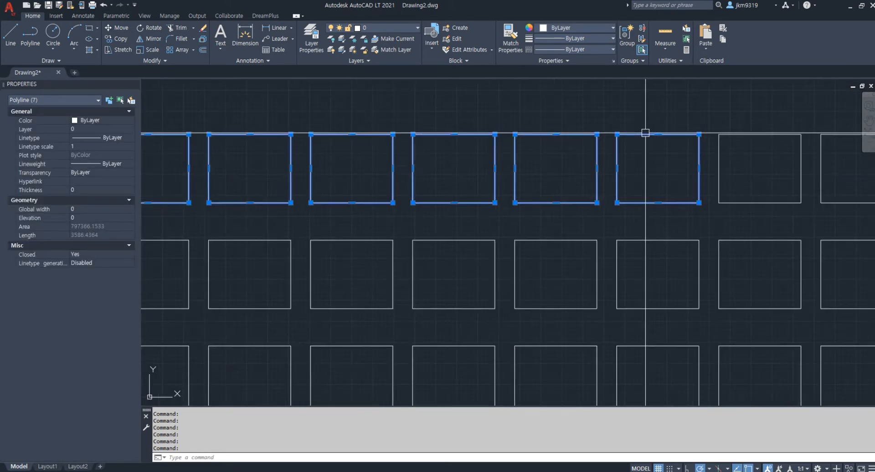
pyautogui.keyDown('shift'); pyautogui.click(640, 133); pyautogui.keyUp('shift')
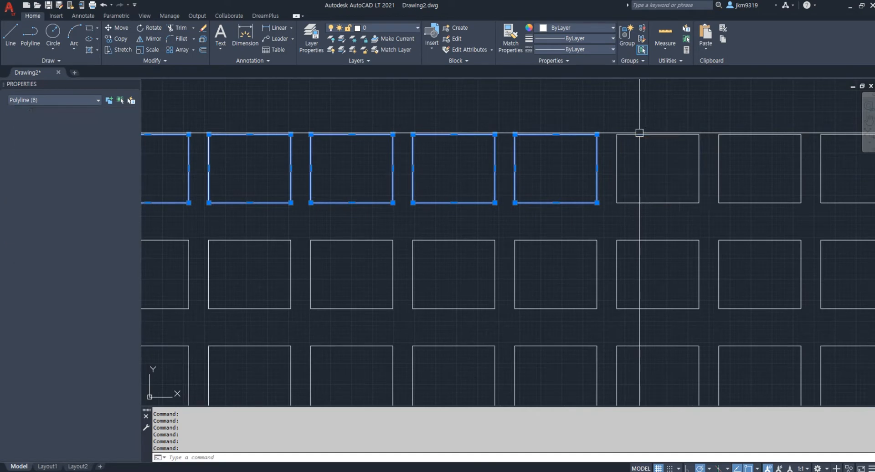
pyautogui.keyDown('shift'); pyautogui.click(532, 134); pyautogui.keyUp('shift')
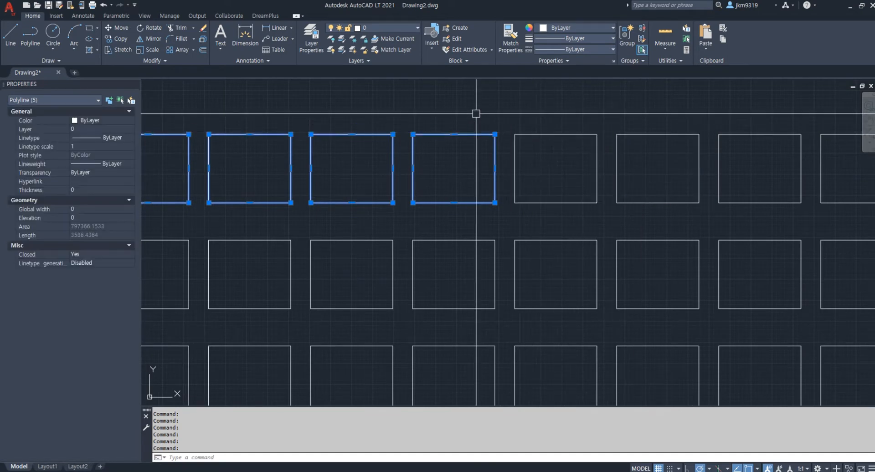
pyautogui.keyDown('shift'); pyautogui.click(429, 134); pyautogui.keyUp('shift')
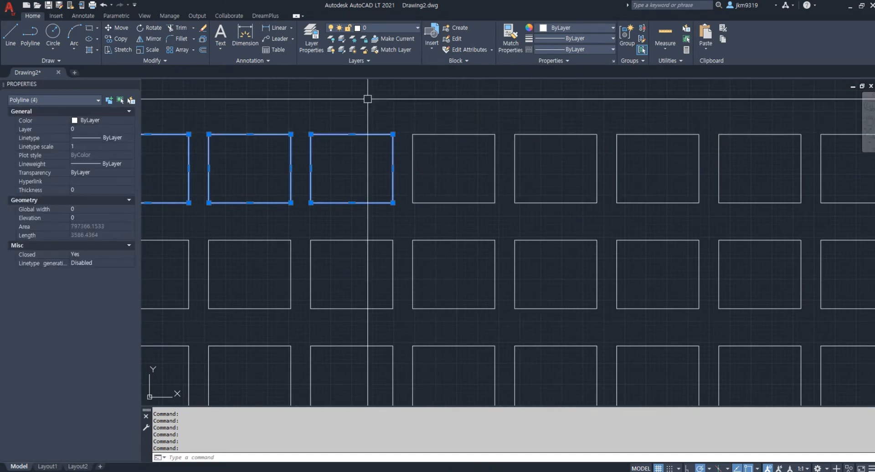
pyautogui.keyDown('shift'); pyautogui.click(219, 133); pyautogui.keyUp('shift')
pyautogui.moveTo(217, 134); pyautogui.dragTo(359, 144, button='middle')
pyautogui.keyDown('shift'); pyautogui.click(260, 145); pyautogui.keyUp('shift')
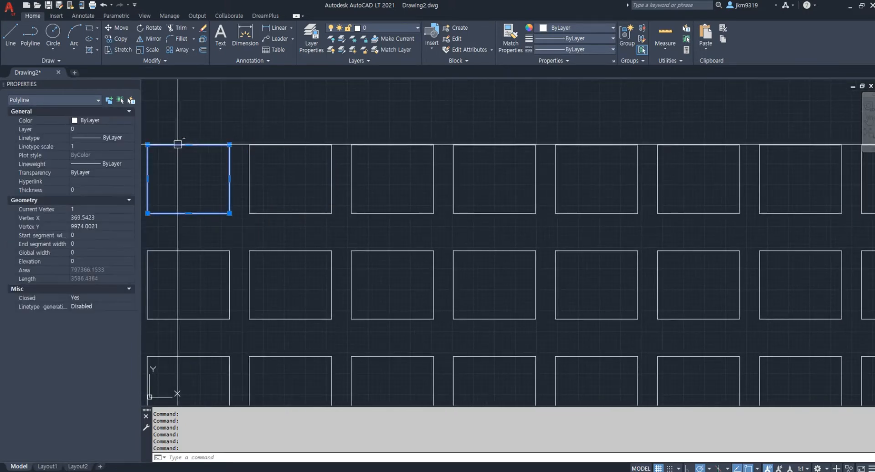
pyautogui.keyDown('shift'); pyautogui.click(159, 145); pyautogui.keyUp('shift')
pyautogui.scroll(-5, 287, 155)
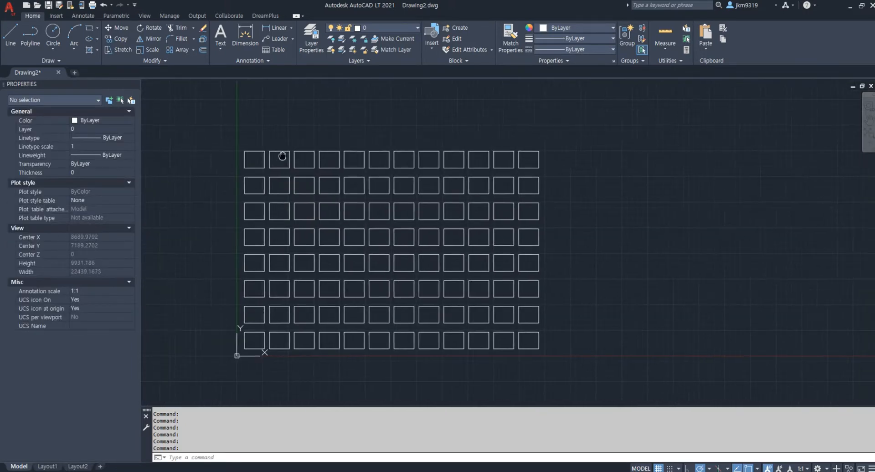
# Step: Select the last six columns of the top four rows with a crossing window started beyond the grid's upper-right corner
pyautogui.scroll(3, 267, 151)
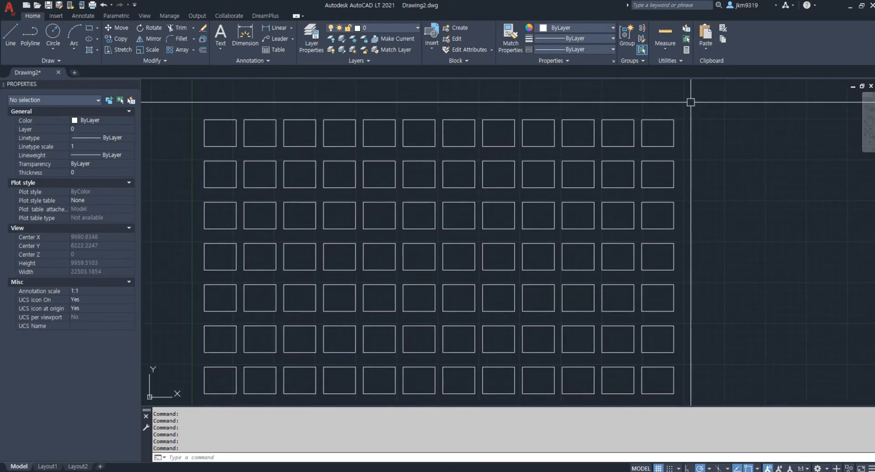
pyautogui.scroll(-5, 532, 125)
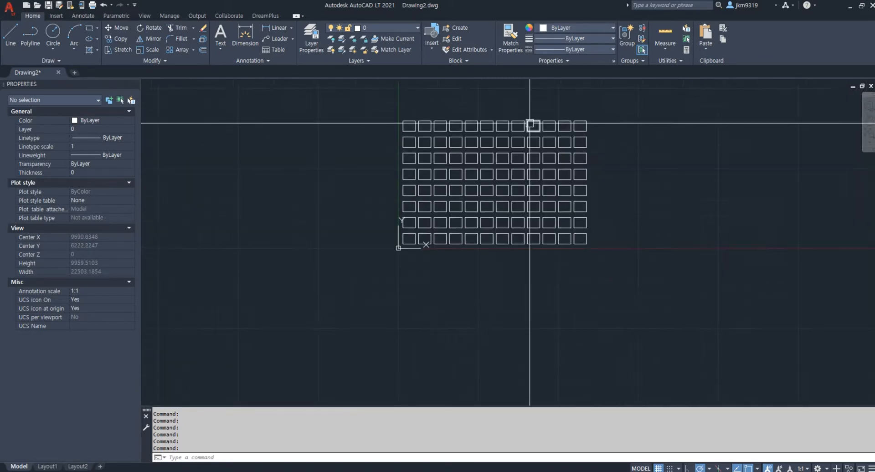
pyautogui.scroll(3, 542, 142)
pyautogui.click(614, 120)
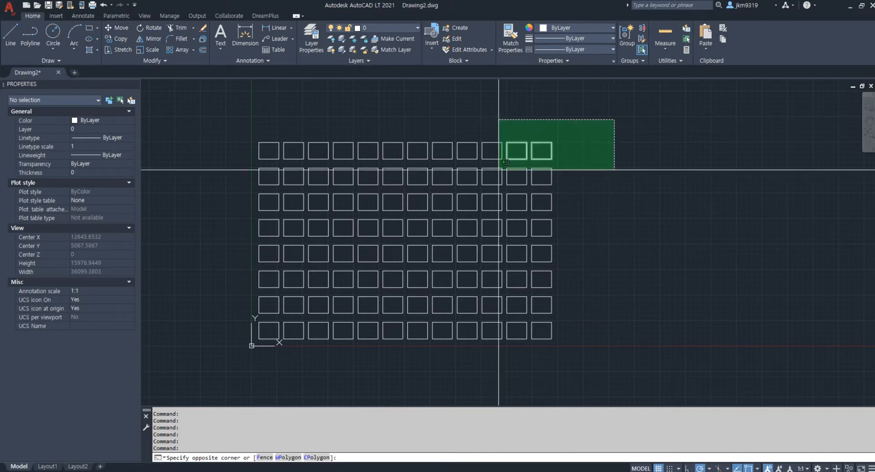
pyautogui.click(406, 242)
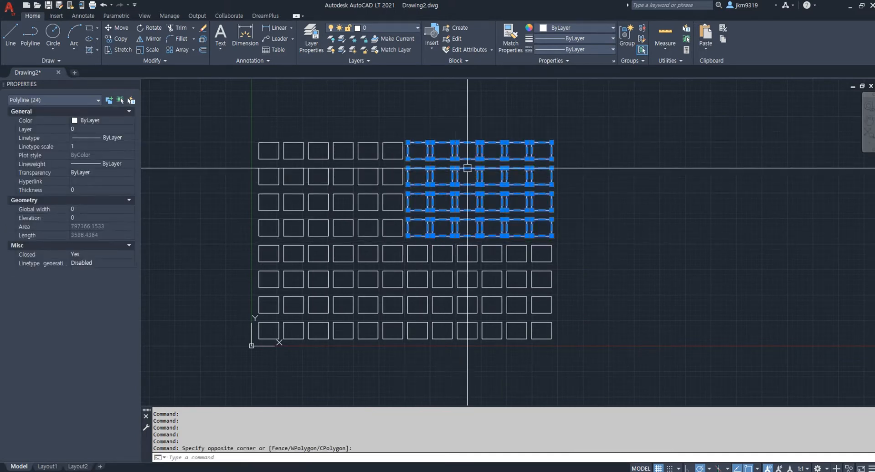
# Step: Remove the last four columns of the top three rows from the selection with a crossing window, and clear the remaining selection
pyautogui.scroll(4, 465, 166)
pyautogui.scroll(-2, 559, 150)
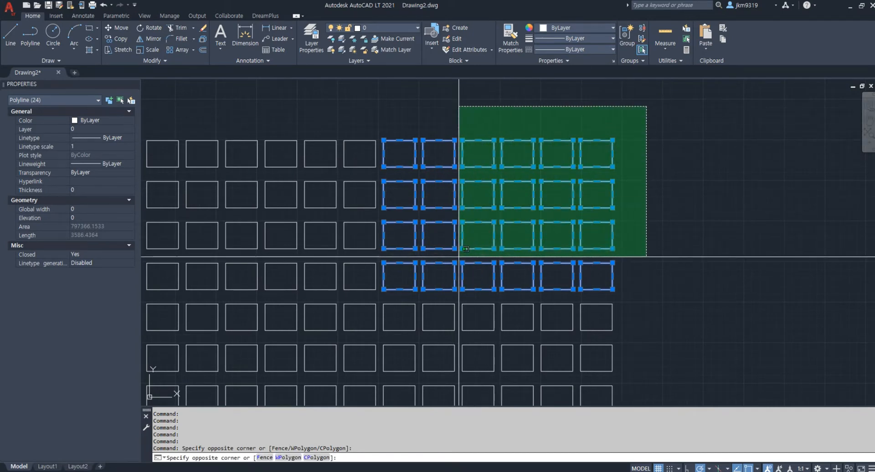
pyautogui.keyDown('shift'); pyautogui.click(458, 259); pyautogui.keyUp('shift')
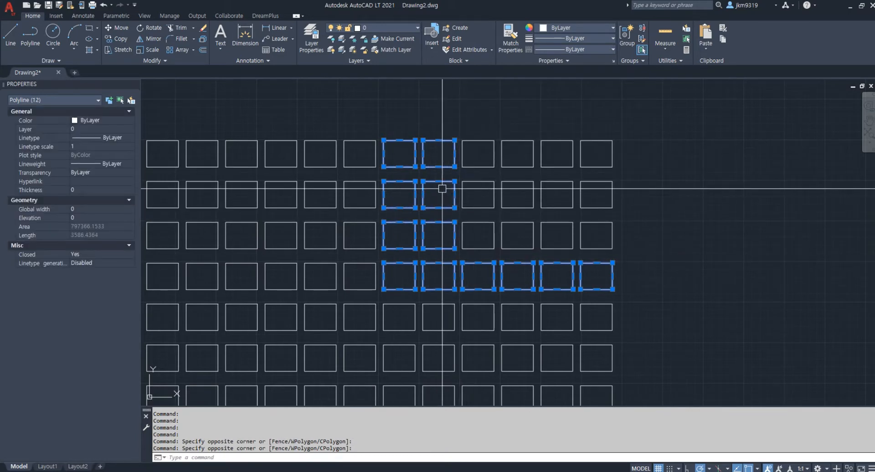
pyautogui.scroll(-2, 444, 189)
pyautogui.press('Escape')
pyautogui.press('Escape')
pyautogui.scroll(-1, 412, 189)
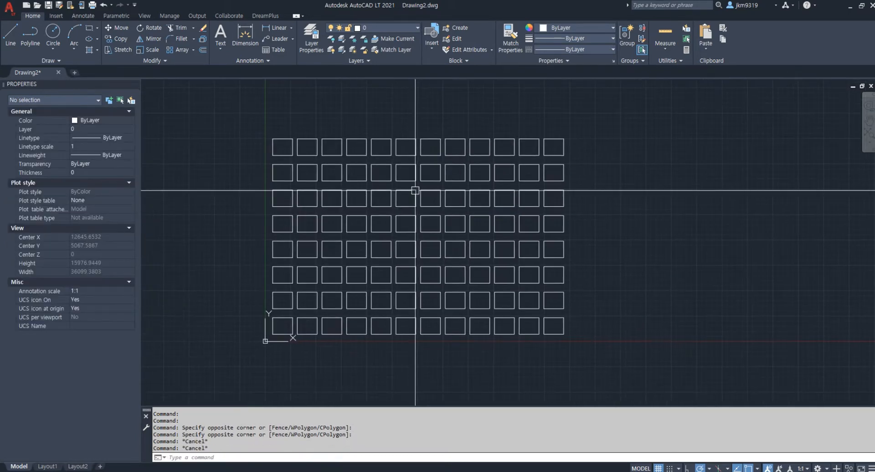
# Step: Select the first rectangle of the top row alone, and clear the selection
pyautogui.scroll(4, 413, 190)
pyautogui.scroll(-4, 414, 190)
pyautogui.scroll(2, 414, 191)
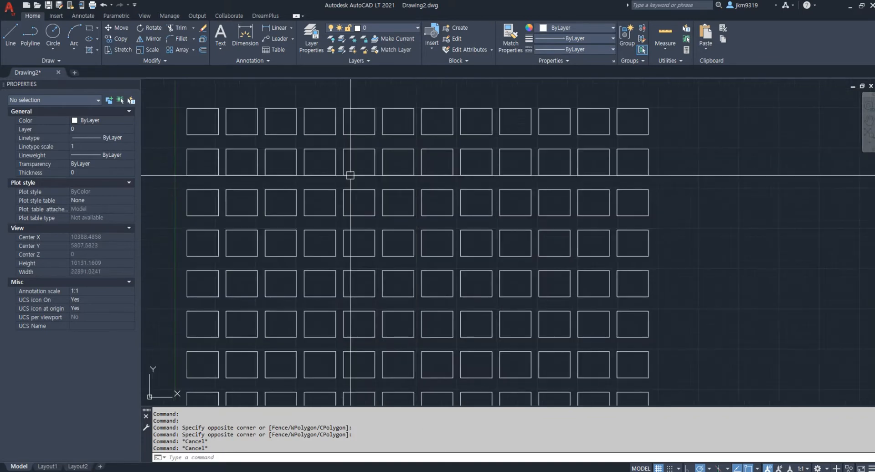
pyautogui.click(212, 107)
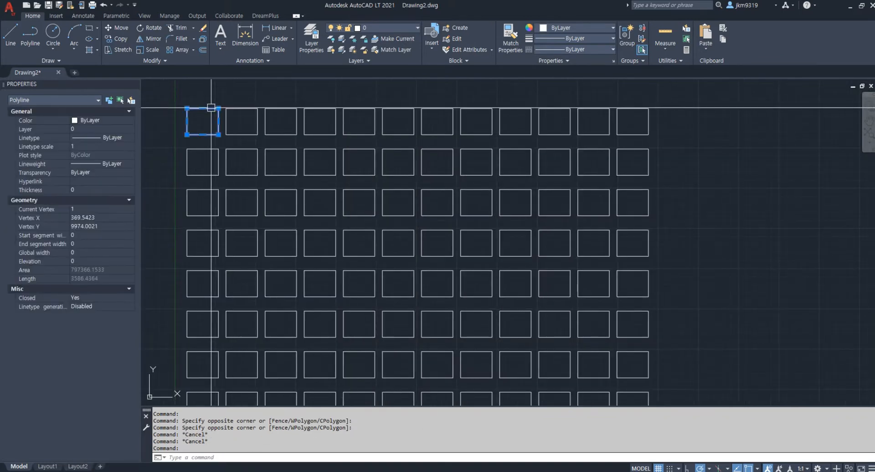
pyautogui.press('Escape')
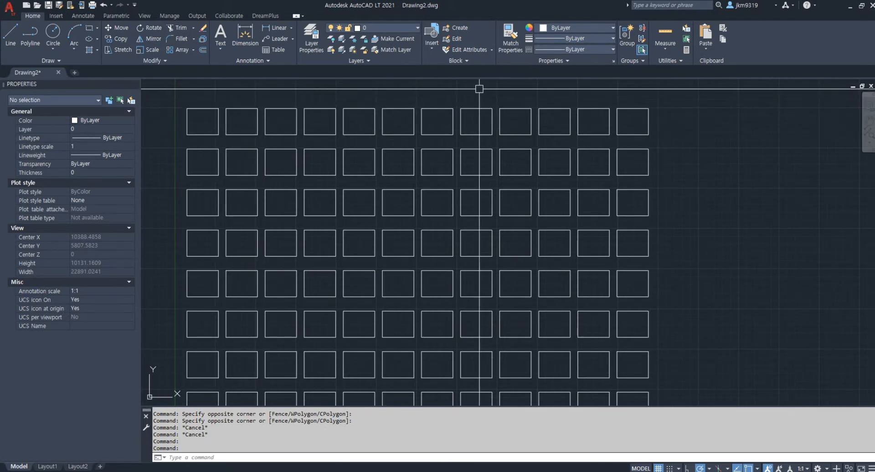
# Step: Crossing-select the last four columns of the top three rows, deselect the last three columns of the top two rows, and clear the selection
pyautogui.click(669, 97)
pyautogui.click(495, 225)
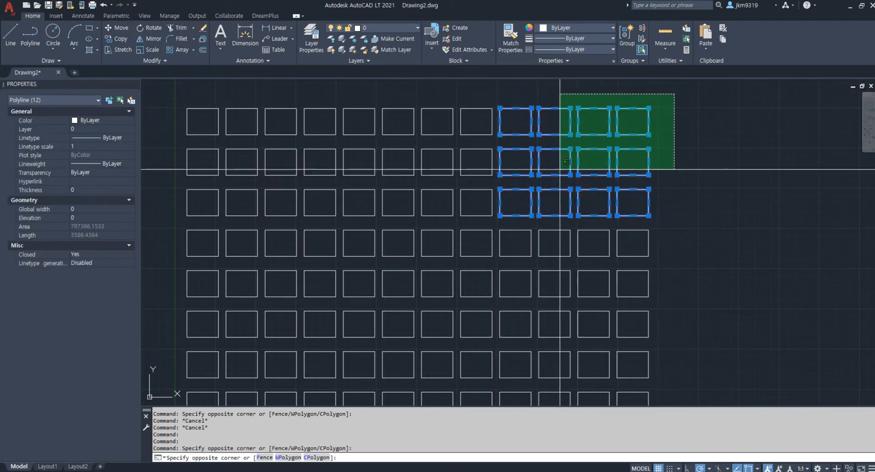
pyautogui.keyDown('shift'); pyautogui.click(536, 184); pyautogui.keyUp('shift')
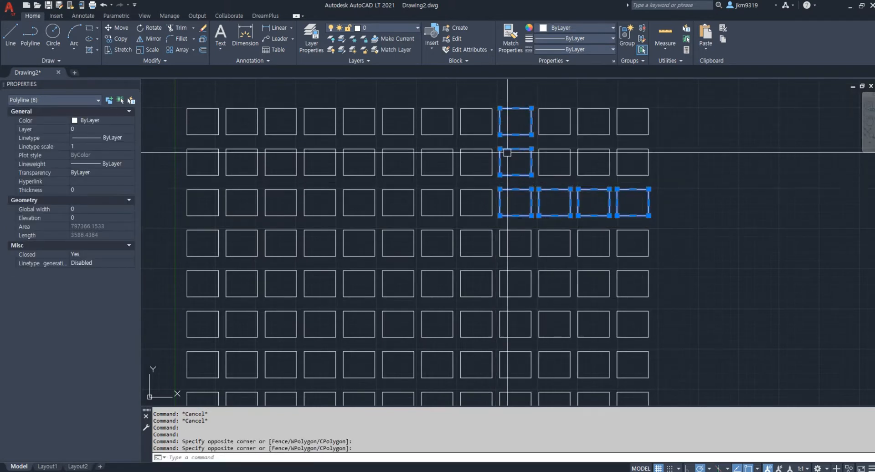
pyautogui.press('Escape')
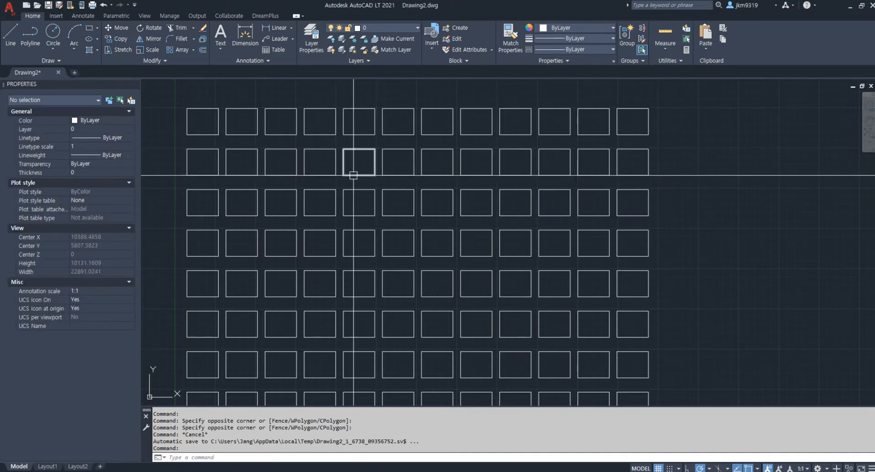
# Step: Select the last eight columns of the top five rows with a crossing window, and clear the selection
pyautogui.moveTo(357, 178); pyautogui.dragTo(372, 164, button='middle')
pyautogui.scroll(-2, 373, 164)
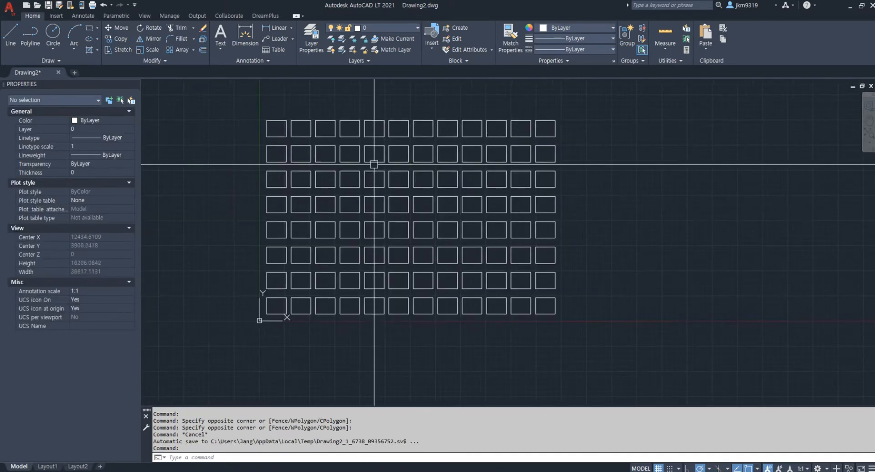
pyautogui.scroll(2, 374, 164)
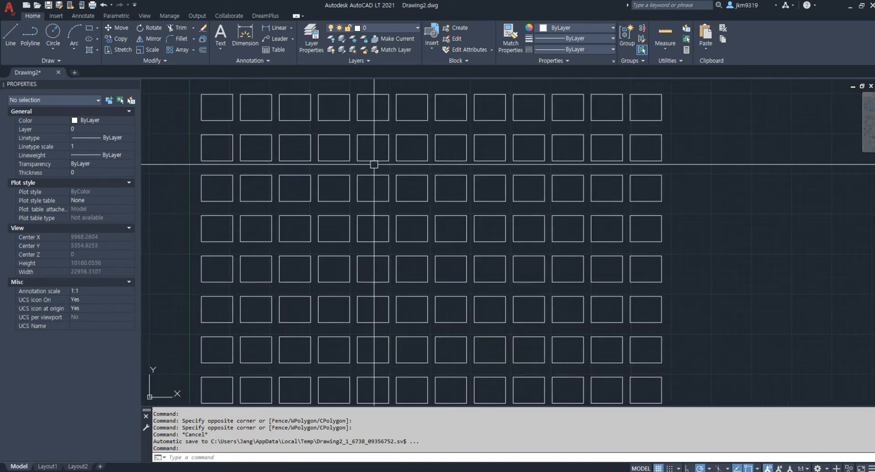
pyautogui.scroll(-2, 374, 164)
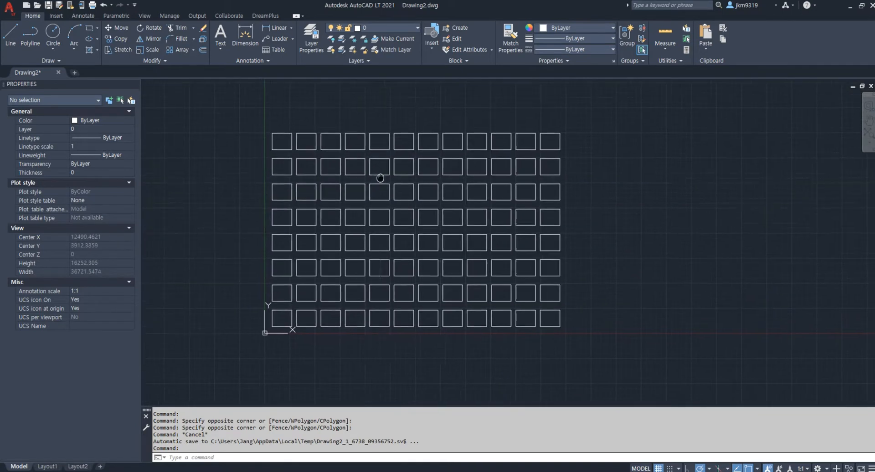
pyautogui.click(582, 108)
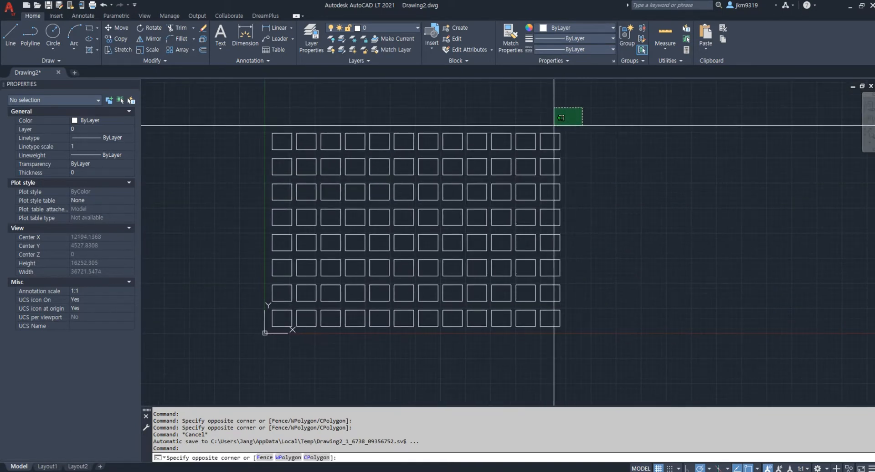
pyautogui.click(379, 241)
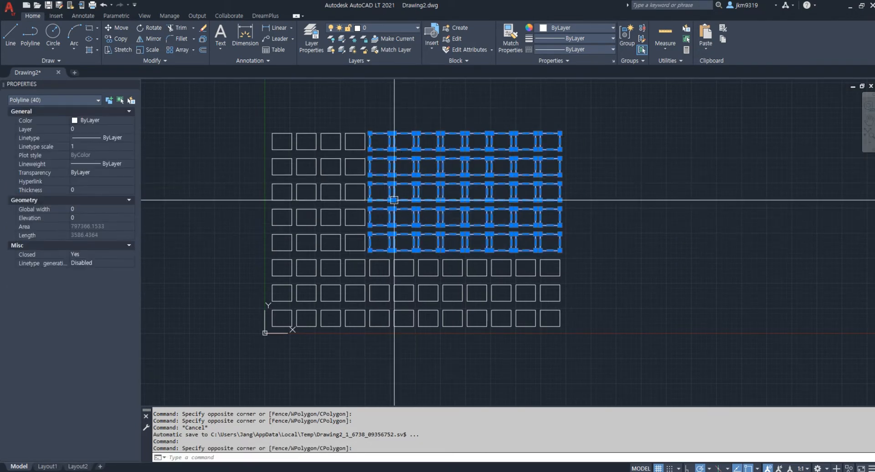
pyautogui.press('Escape')
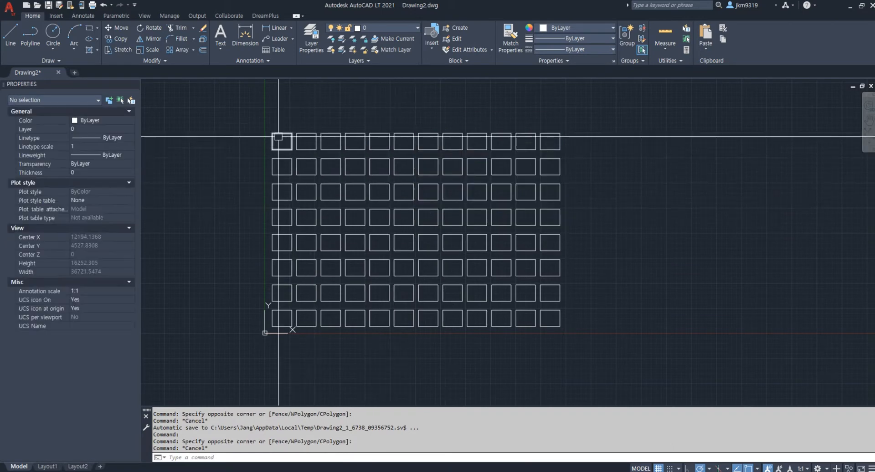
# Step: Select the first six columns of the top five rows with a left-to-right enclosing window, and clear the selection
pyautogui.click(258, 107)
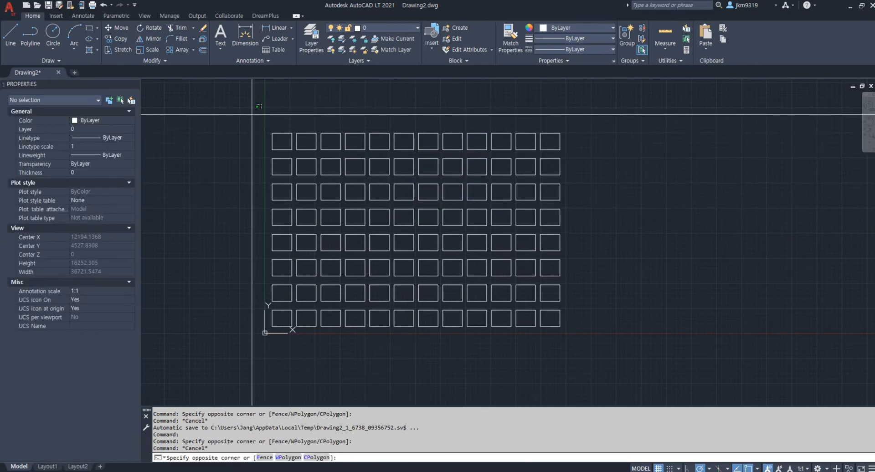
pyautogui.click(420, 255)
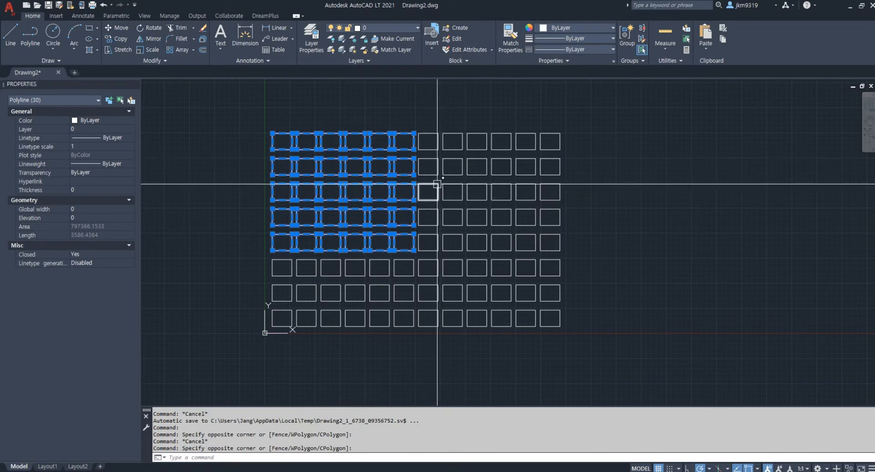
pyautogui.press('Escape')
# Step: Crossing-select the last eight columns of the top five rows, window-deselect columns five to eight of the top four rows, and clear the selection
pyautogui.click(590, 101)
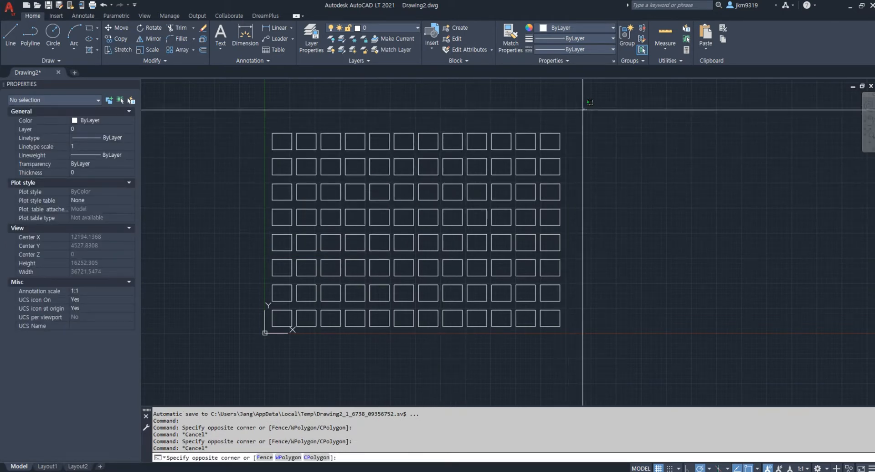
pyautogui.click(369, 256)
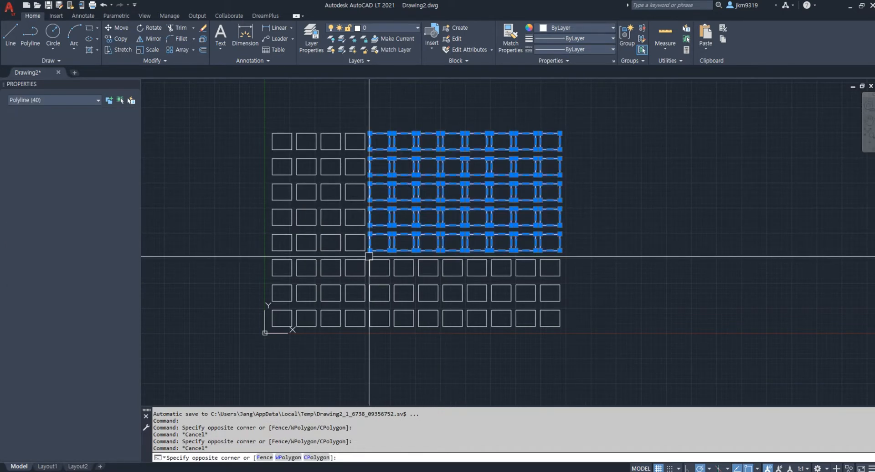
pyautogui.click(357, 102)
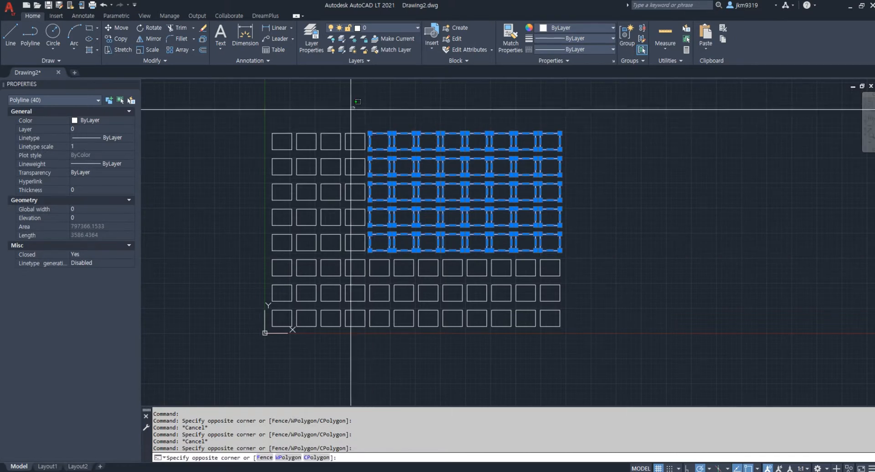
pyautogui.click(351, 109)
pyautogui.click(342, 106)
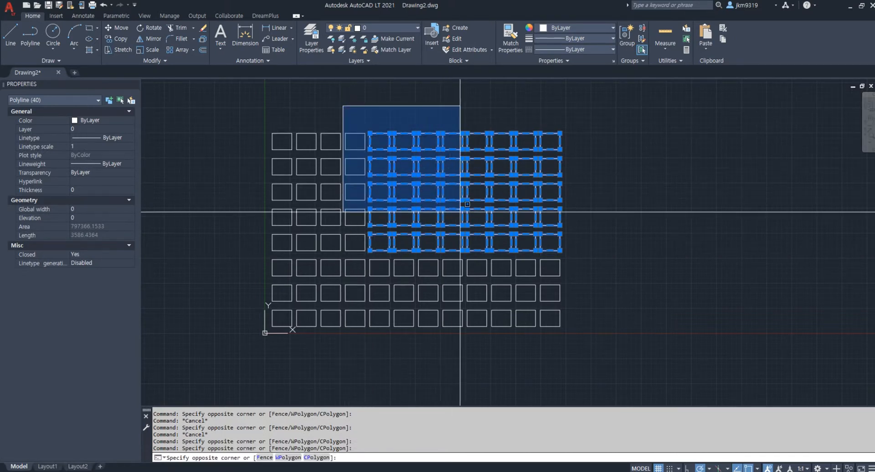
pyautogui.keyDown('shift'); pyautogui.click(478, 242); pyautogui.keyUp('shift')
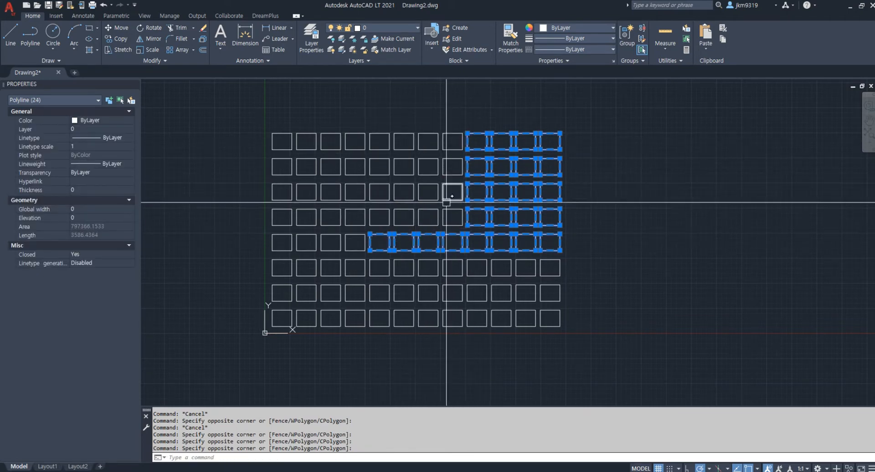
pyautogui.press('Escape')
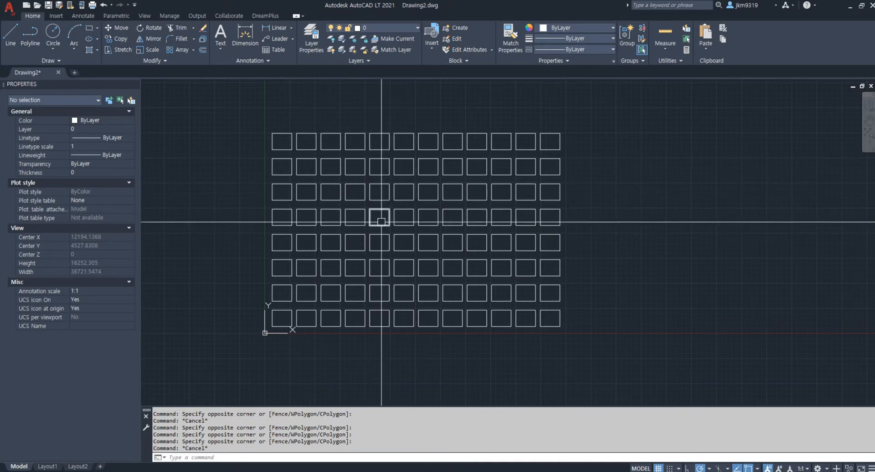
pyautogui.scroll(2, 384, 221)
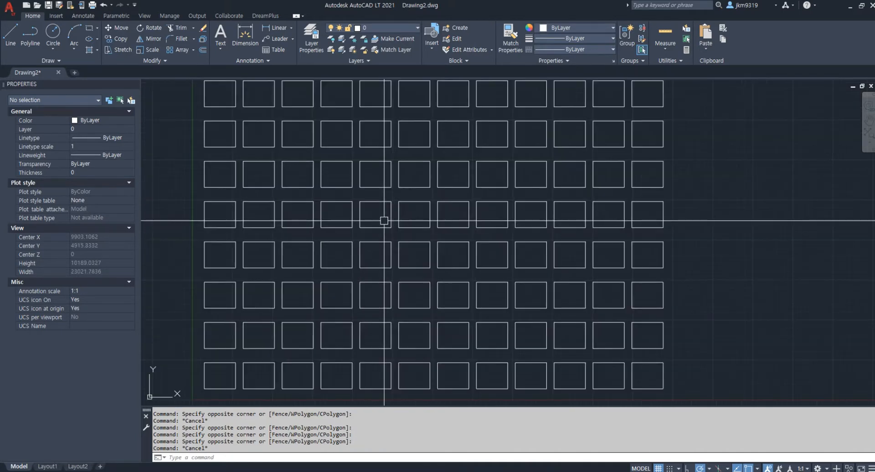
pyautogui.scroll(-2, 384, 220)
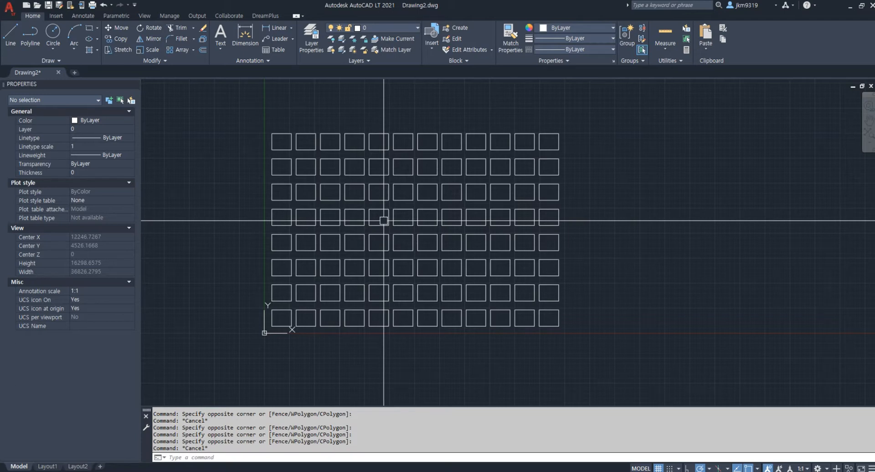
# Step: Crossing-select the first three columns of the top two rows, move them above the grid, and undo the move
pyautogui.click(336, 121)
pyautogui.click(280, 160)
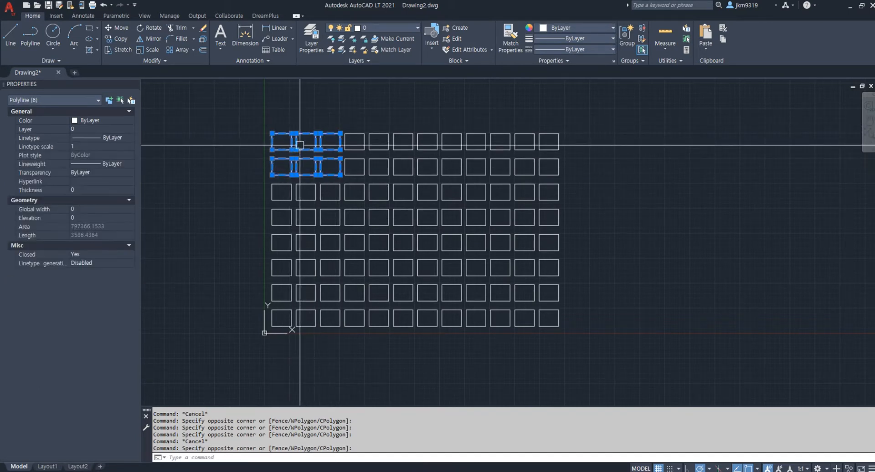
pyautogui.write('m')
pyautogui.press('Return')
pyautogui.click(304, 148)
pyautogui.click(478, 95)
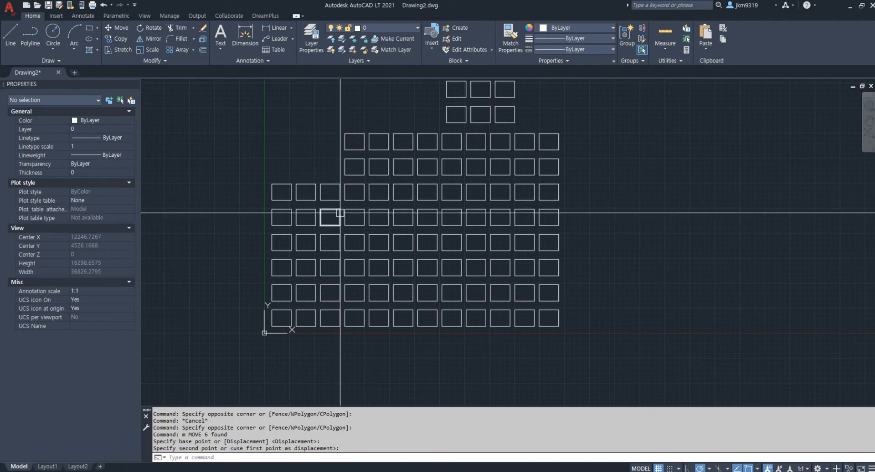
pyautogui.hotkey('ctrl', 'z')
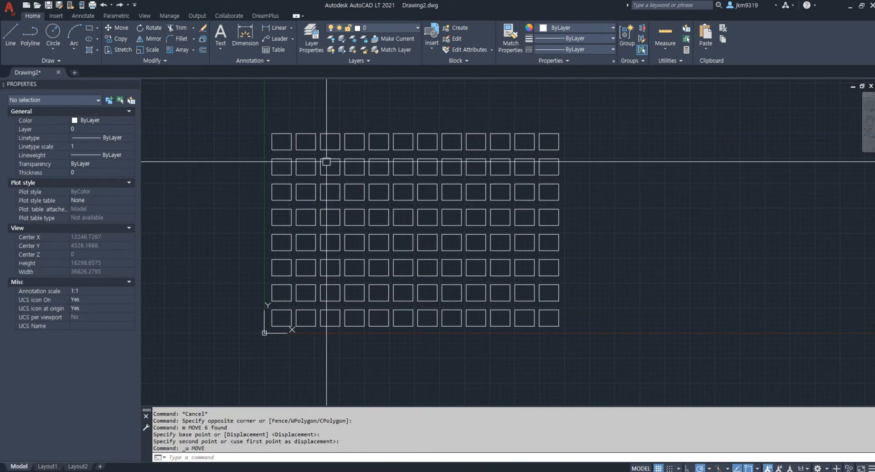
# Step: Start Move before selecting, crossing-select the first three columns of the top two rows, place them above the grid, and undo the move
pyautogui.write('m')
pyautogui.press('Return')
pyautogui.click(338, 117)
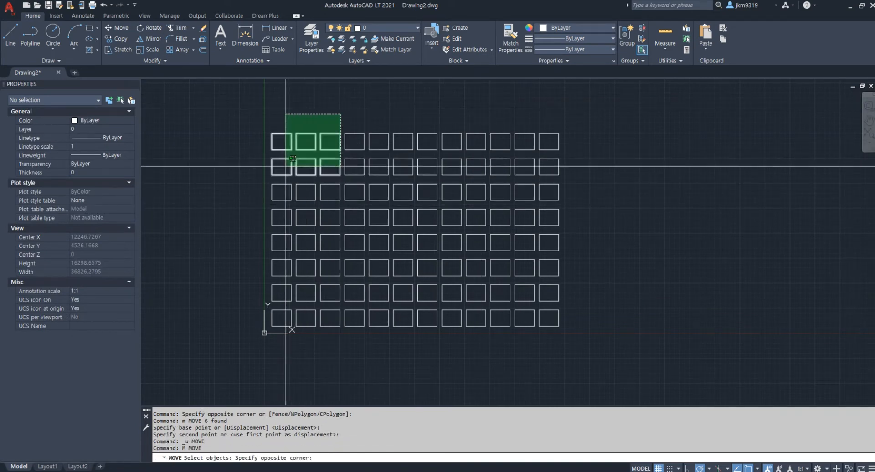
pyautogui.click(283, 165)
pyautogui.press('Return')
pyautogui.click(282, 170)
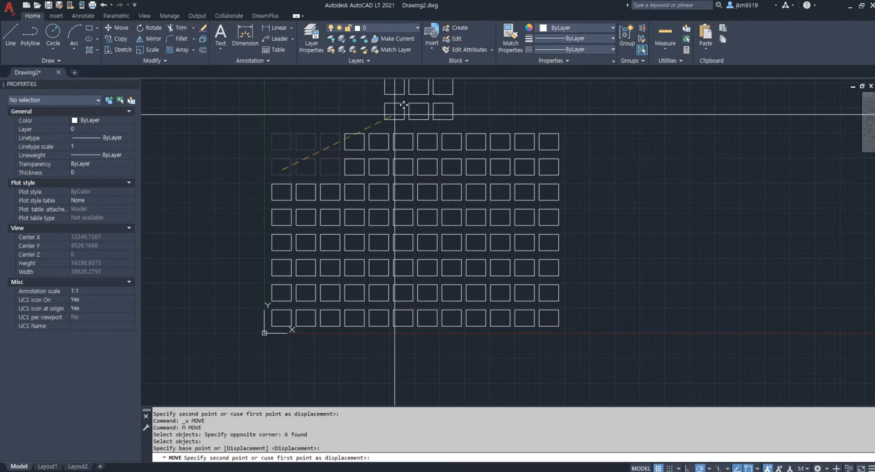
pyautogui.click(428, 105)
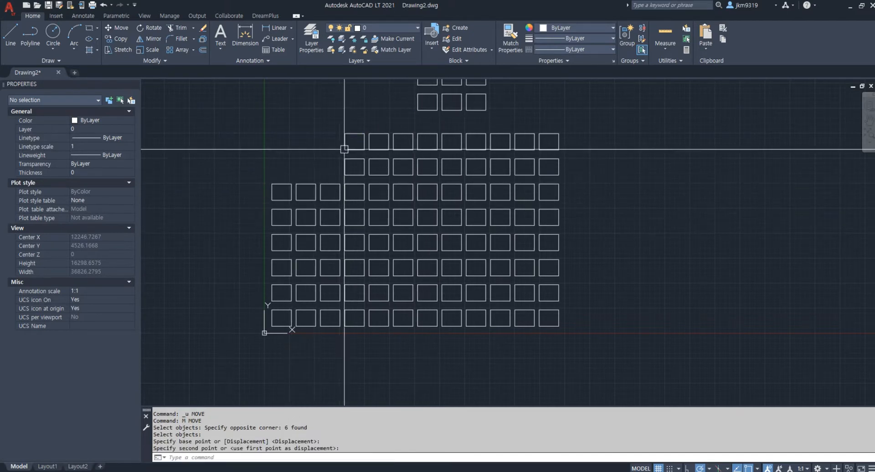
pyautogui.hotkey('ctrl', 'z')
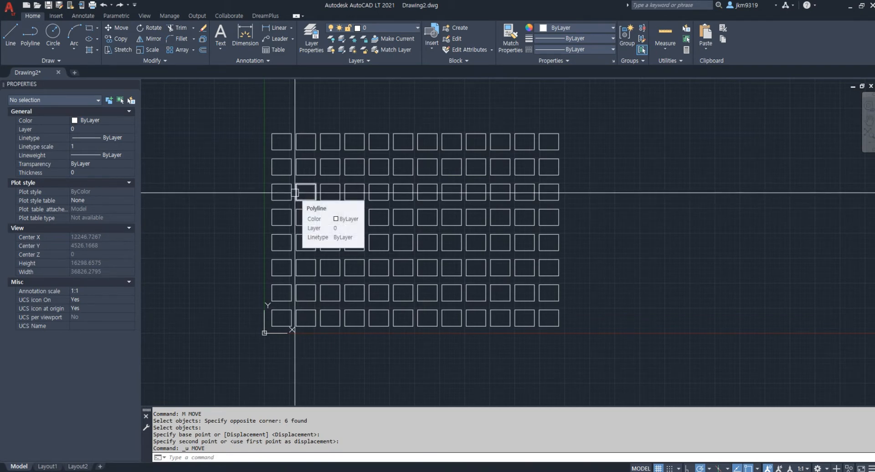
pyautogui.write('M')
pyautogui.press('Return')
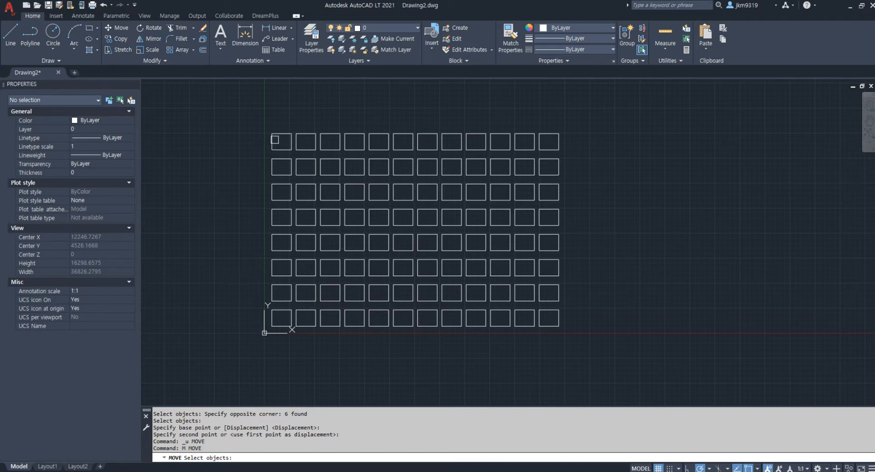
pyautogui.press('Escape')
pyautogui.press('Escape')
pyautogui.write('m')
pyautogui.press('space')
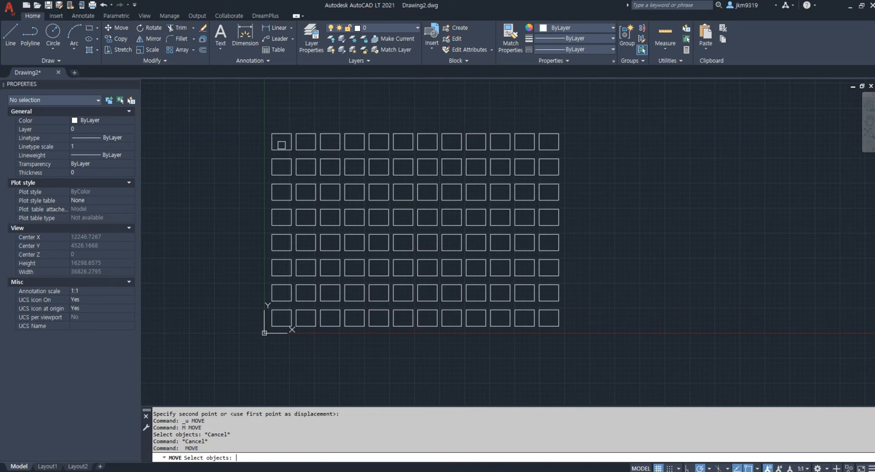
pyautogui.press('Escape')
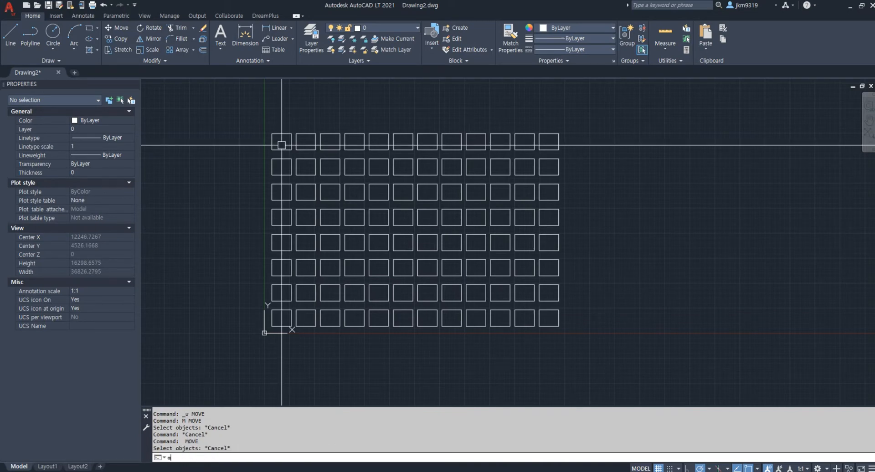
# Step: Within Move, fence-select rectangles with a zigzag line through row-column positions 1-1, 7-7, 2-12, 2-4, 5-7 and 3-9
pyautogui.write('m')
pyautogui.press('space')
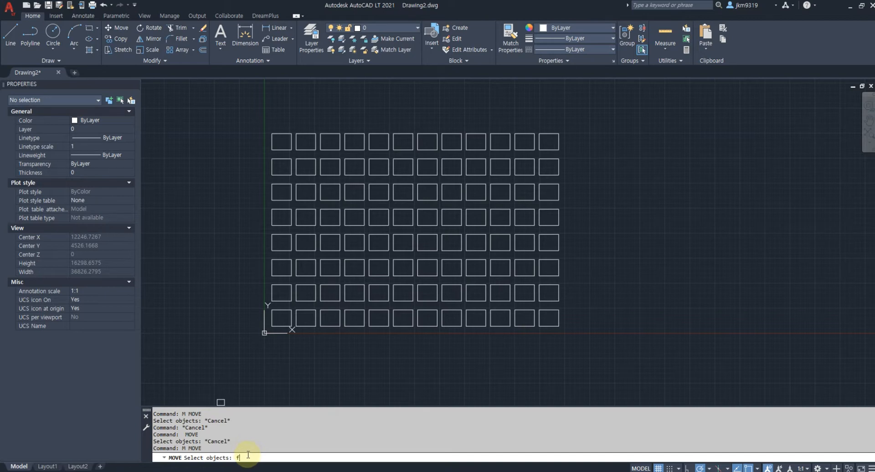
pyautogui.press('Return')
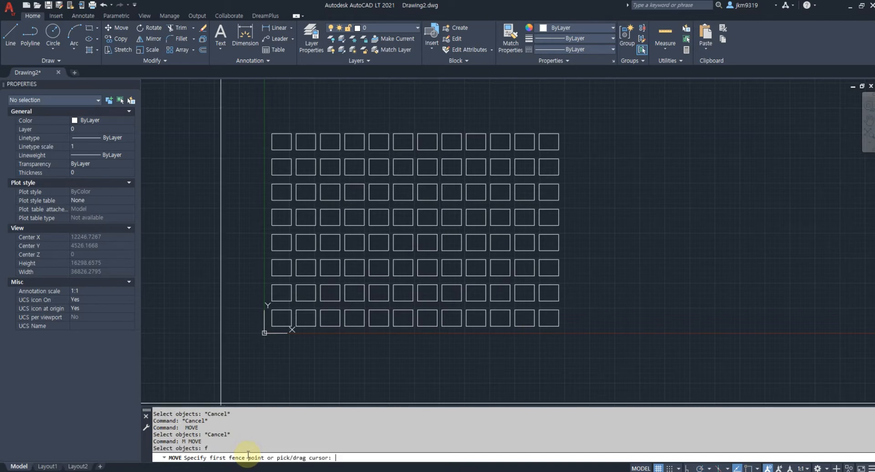
pyautogui.click(281, 141)
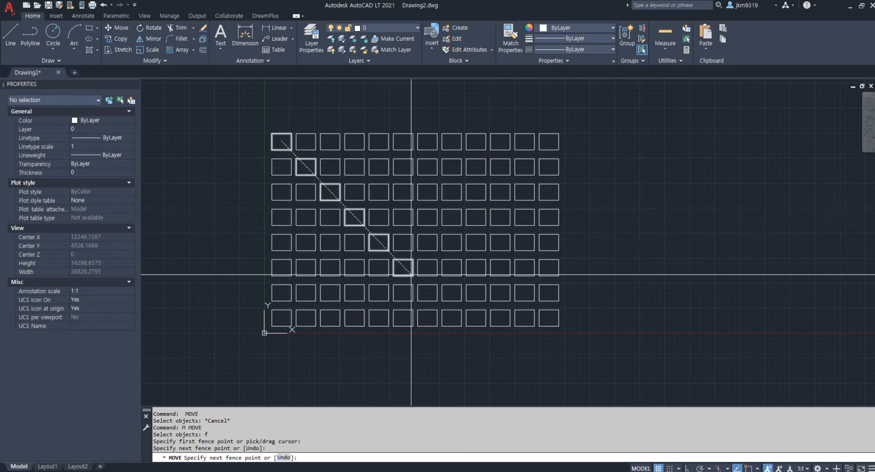
pyautogui.click(431, 292)
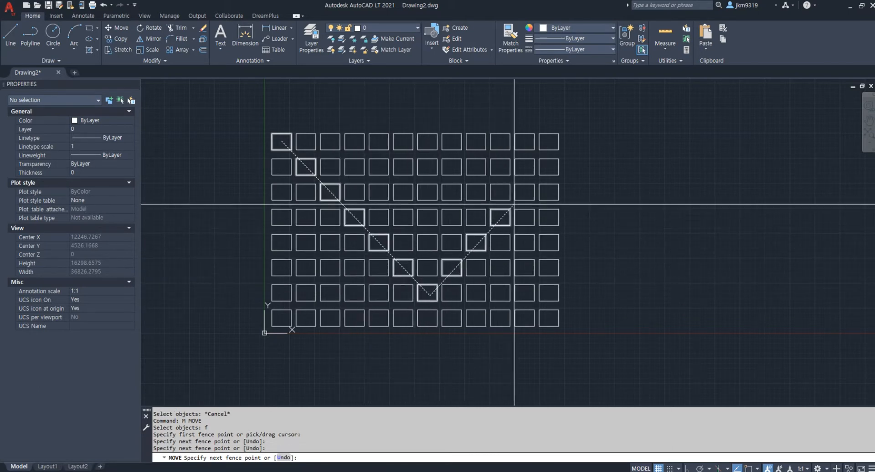
pyautogui.click(545, 170)
pyautogui.click(545, 170)
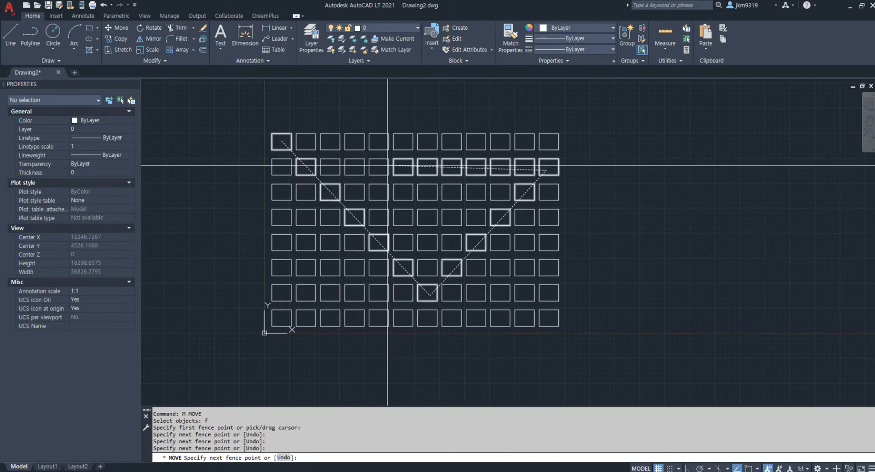
pyautogui.click(356, 168)
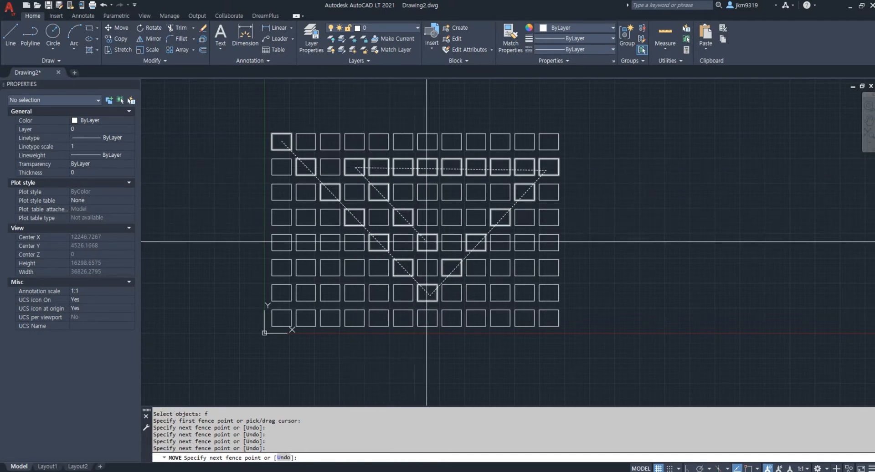
pyautogui.click(427, 241)
pyautogui.click(477, 188)
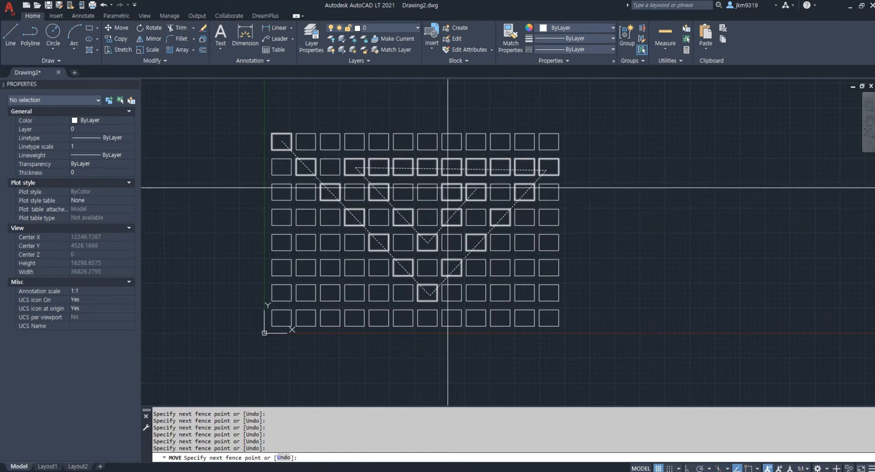
pyautogui.press('Return')
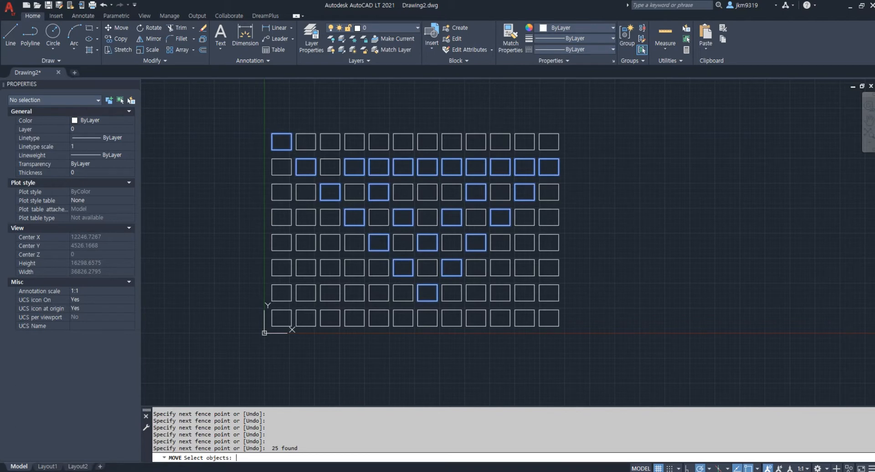
# Step: Move the fence-selected rectangles horizontally to the empty area right of the grid, and undo the move
pyautogui.press('Return')
pyautogui.click(474, 190)
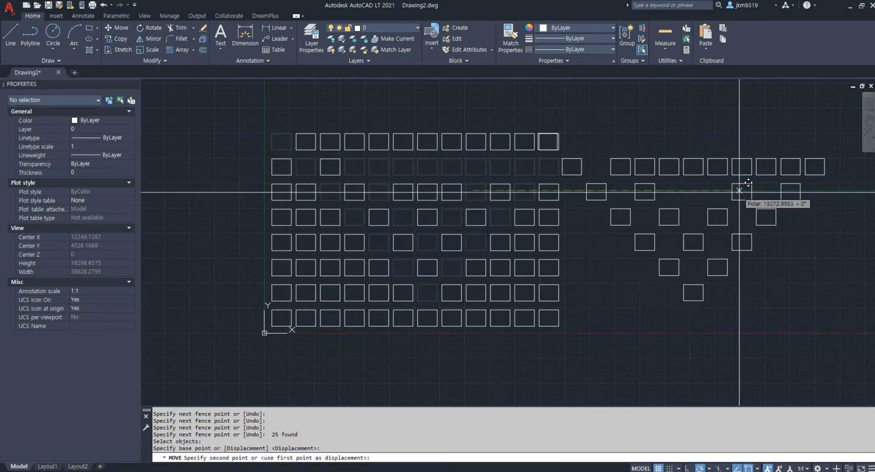
pyautogui.click(785, 190)
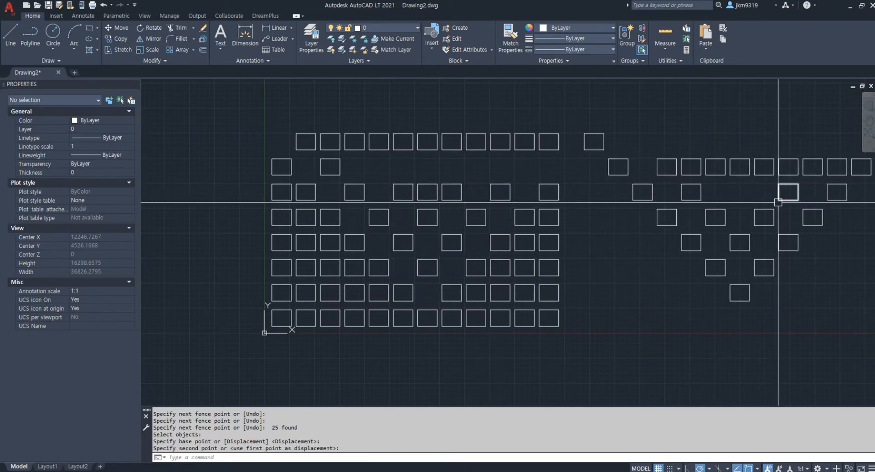
pyautogui.hotkey('ctrl', 'z')
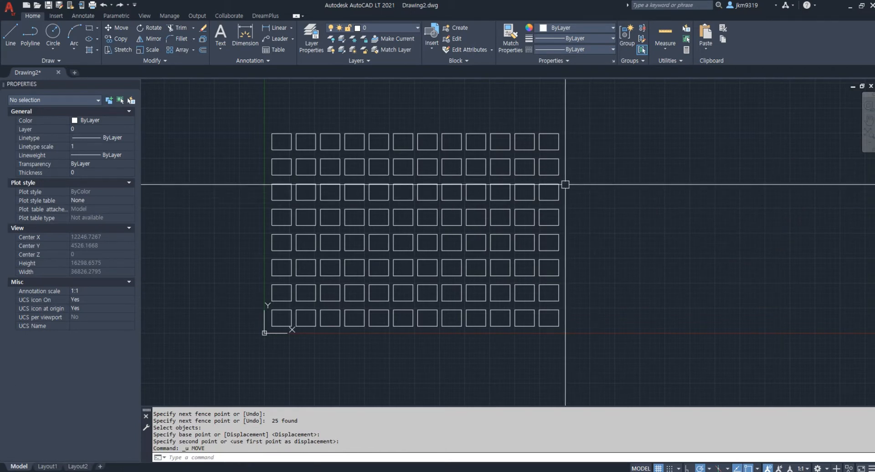
# Step: Use Move with the Previous selection option to shift the same rectangles right of the grid, and undo the move
pyautogui.write('m')
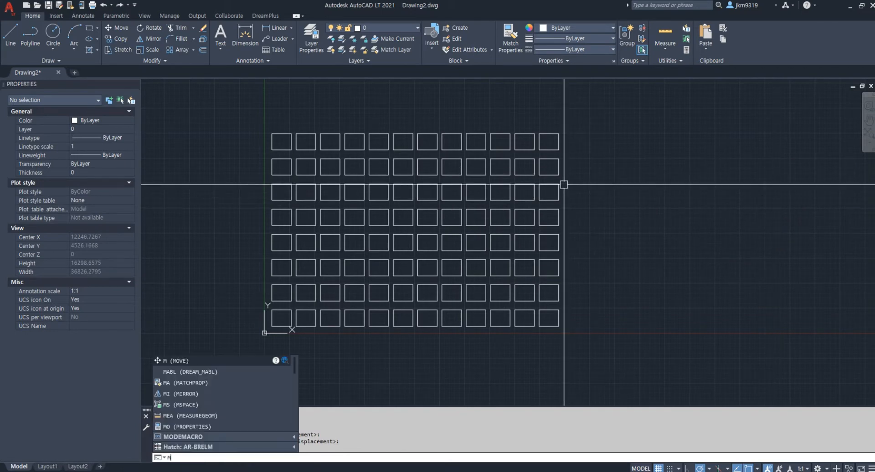
pyautogui.press('Return')
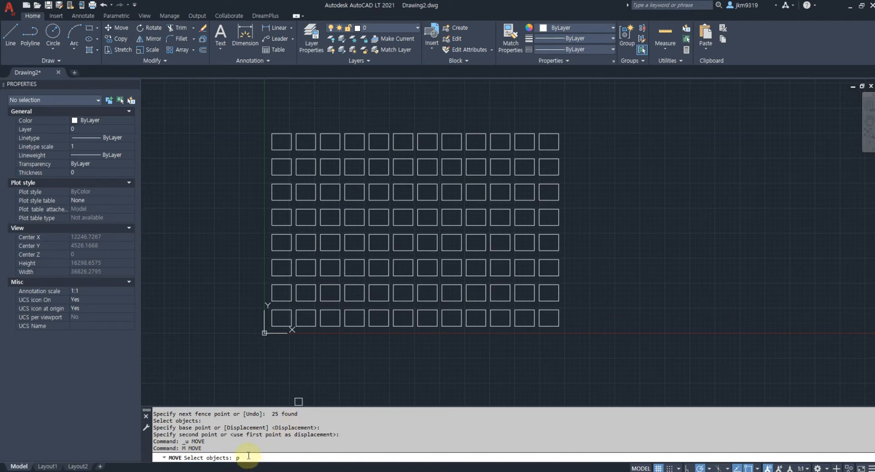
pyautogui.press('Return')
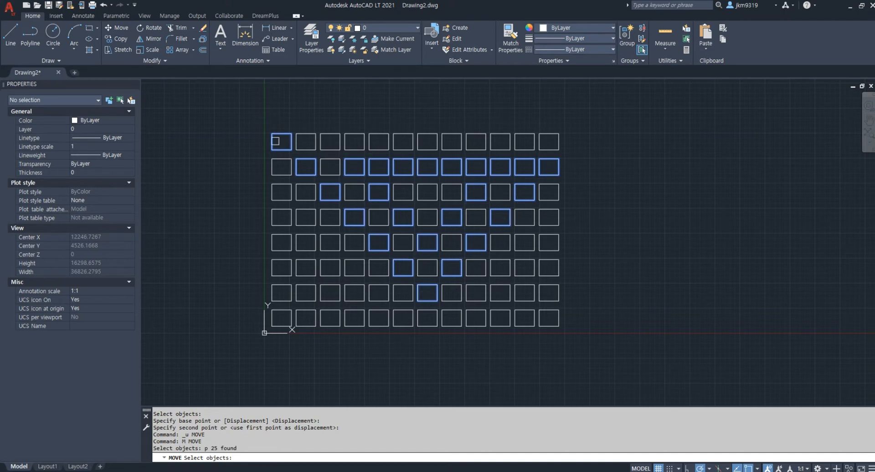
pyautogui.press('Return')
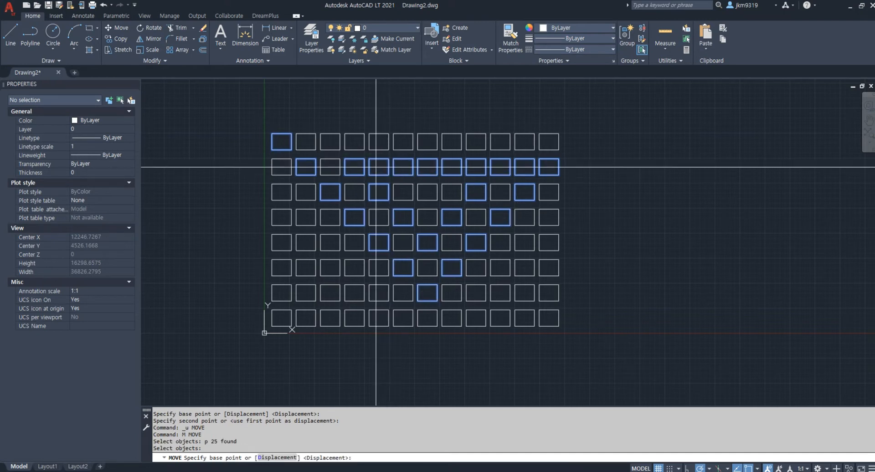
pyautogui.click(376, 167)
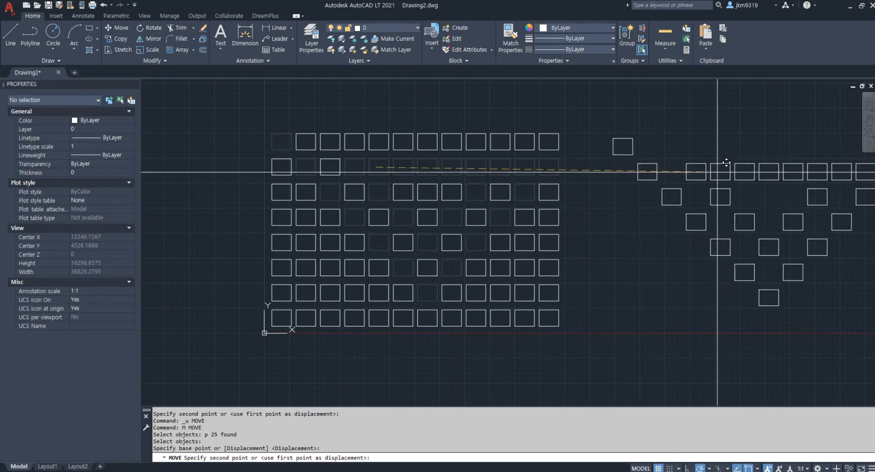
pyautogui.click(719, 167)
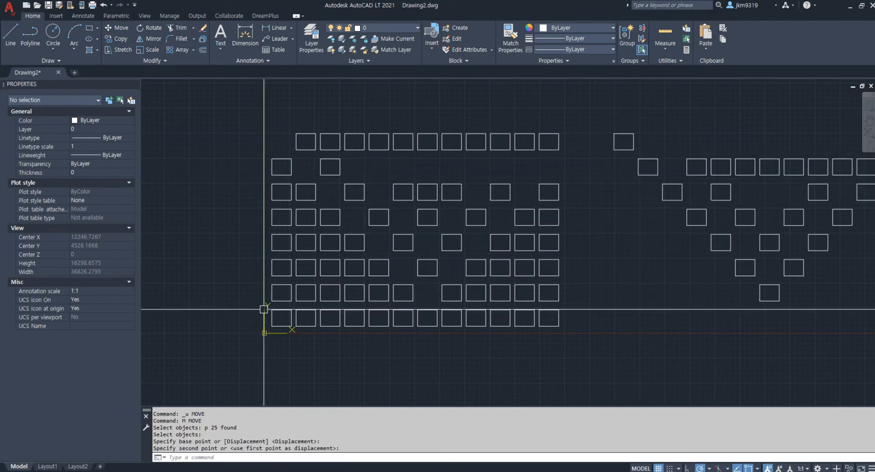
pyautogui.hotkey('ctrl', 'z')
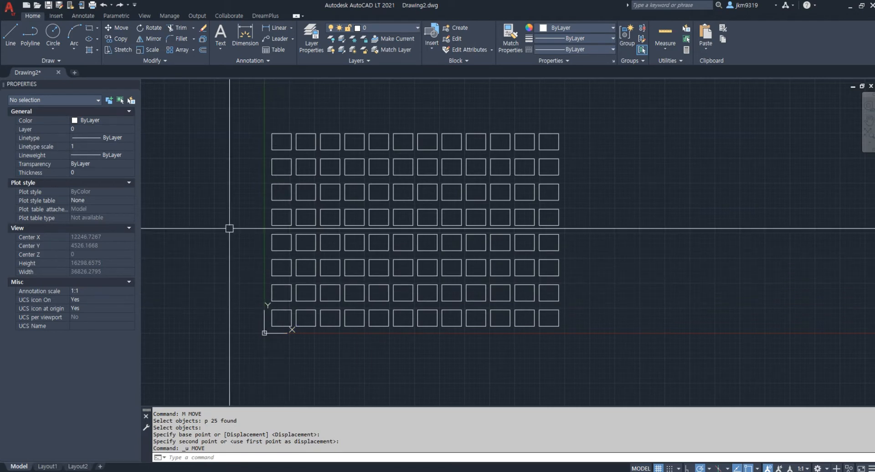
# Step: Within Move, window-polygon select the first two rectangles of row seven and first three of the bottom row, and cancel the command
pyautogui.write('m')
pyautogui.press('Return')
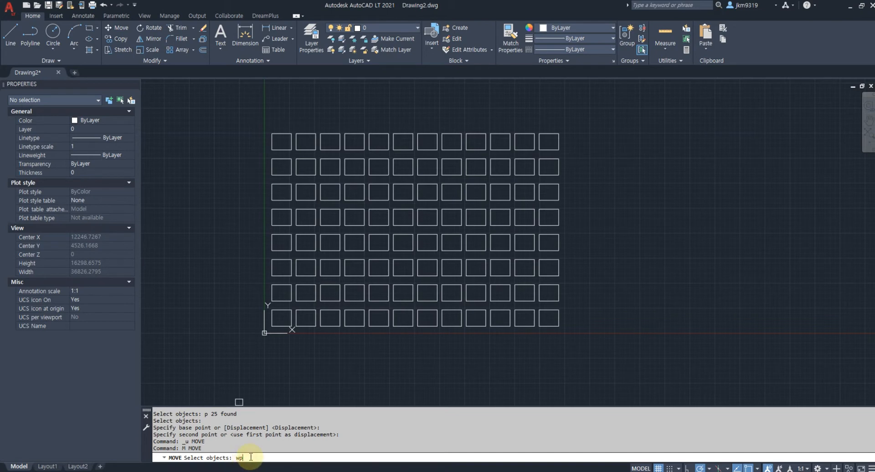
pyautogui.press('Return')
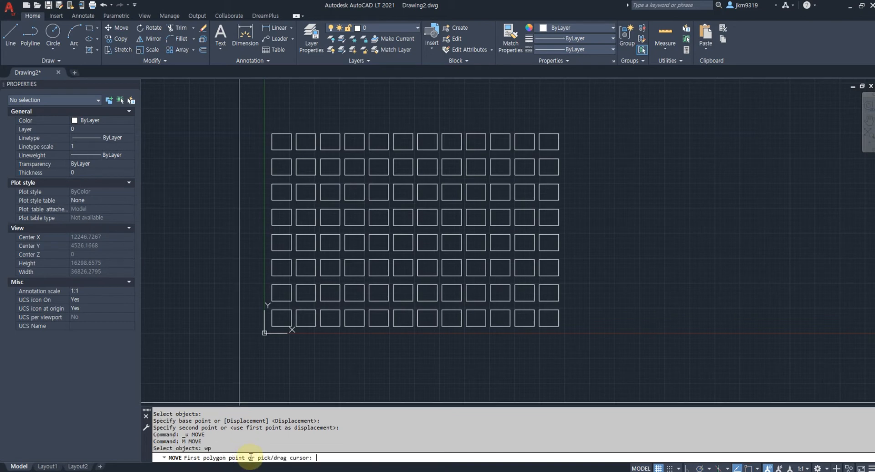
pyautogui.click(250, 256)
pyautogui.click(300, 263)
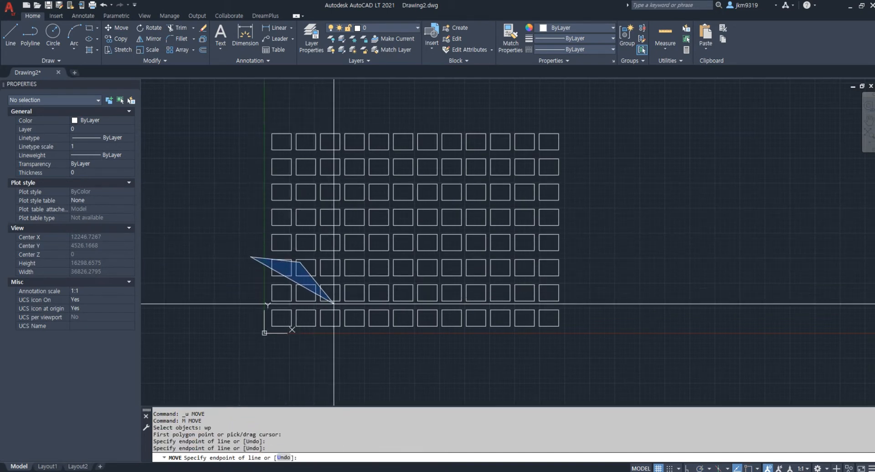
pyautogui.click(345, 315)
pyautogui.click(402, 333)
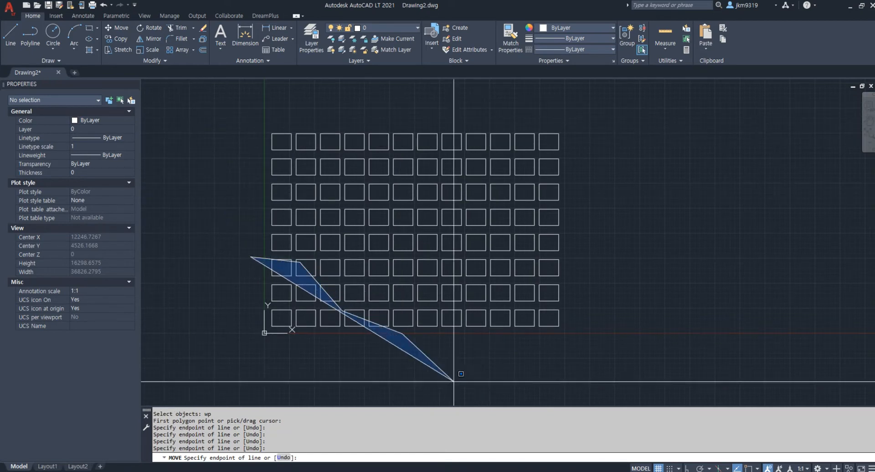
pyautogui.click(360, 381)
pyautogui.click(261, 362)
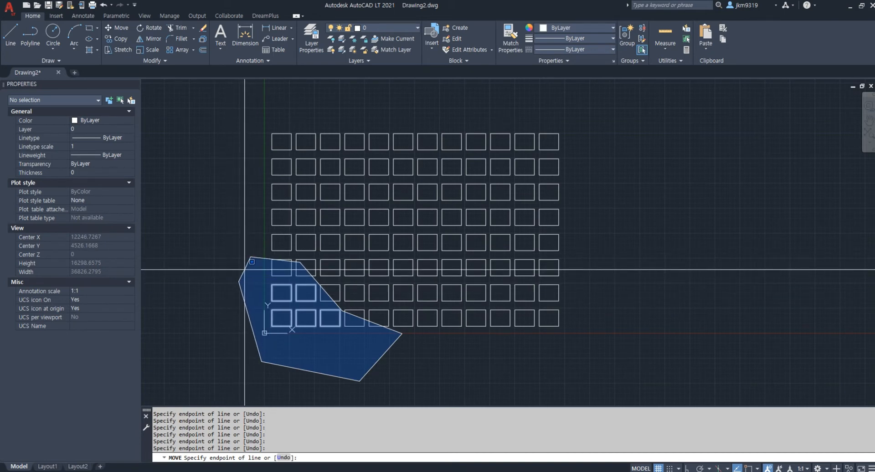
pyautogui.press('Return')
pyautogui.press('Escape')
# Step: Within Move, window-polygon select columns 1-5 of row four, 2-8 of row five, 4-9 of row six, 4-10 of row seven and 5-10 of row eight
pyautogui.press('Return')
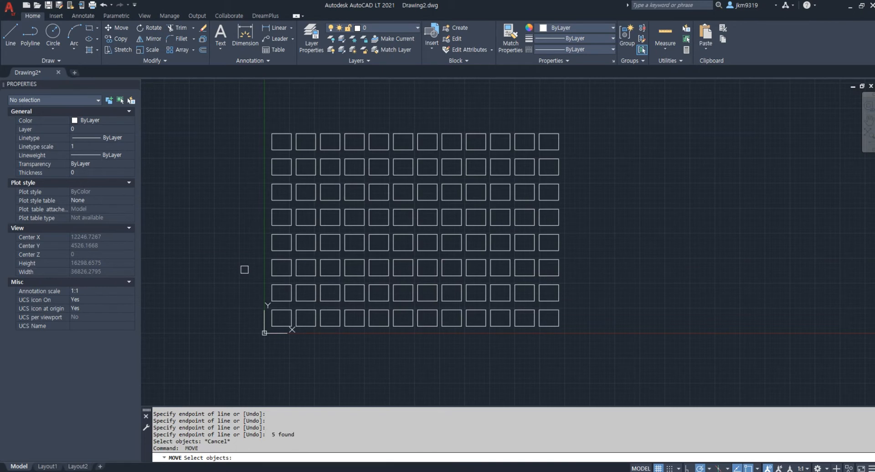
pyautogui.write('wp')
pyautogui.press('Return')
pyautogui.click(248, 191)
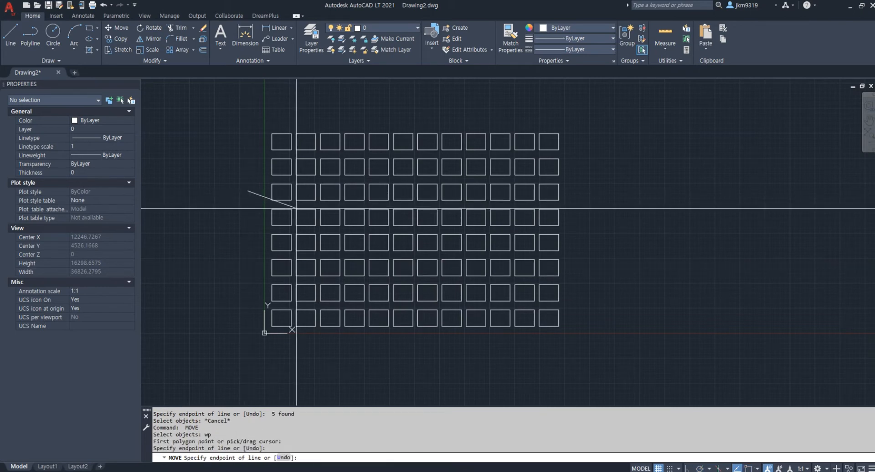
pyautogui.click(297, 208)
pyautogui.click(362, 198)
pyautogui.click(423, 222)
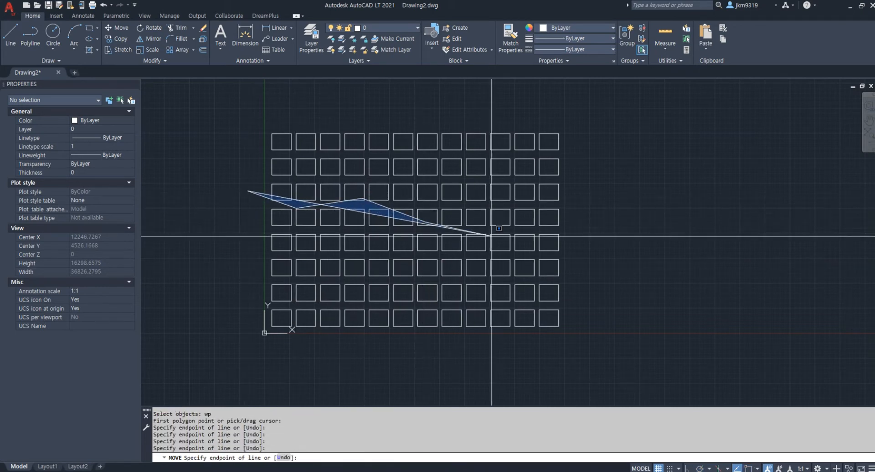
pyautogui.click(491, 236)
pyautogui.click(511, 268)
pyautogui.click(514, 313)
pyautogui.click(510, 340)
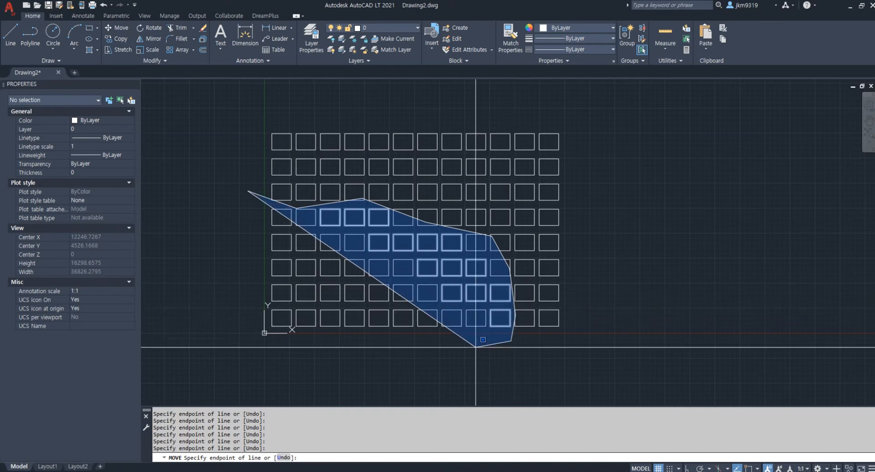
pyautogui.click(412, 355)
pyautogui.click(357, 332)
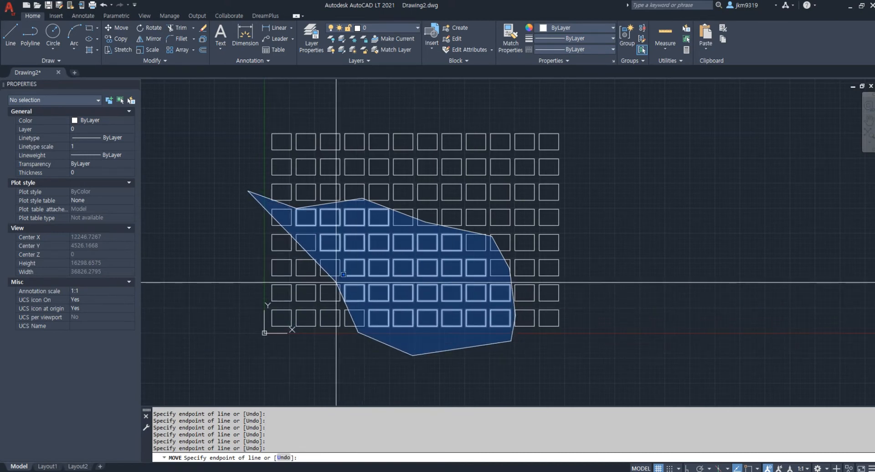
pyautogui.click(337, 283)
pyautogui.click(245, 229)
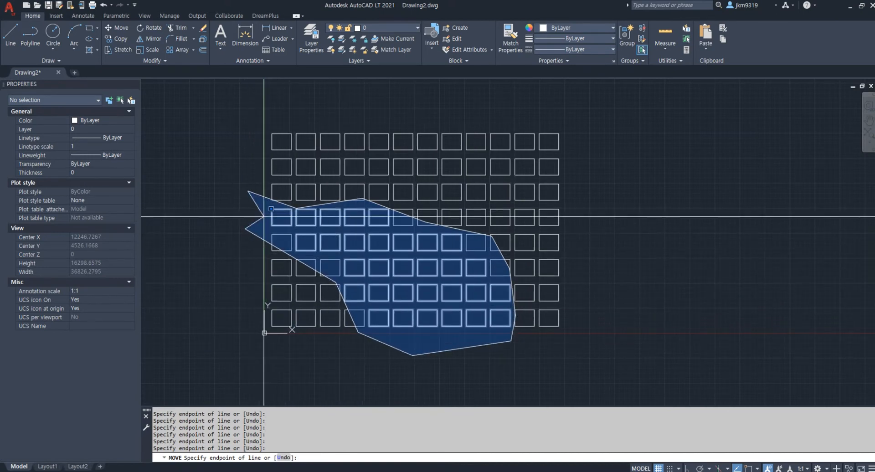
pyautogui.click(249, 191)
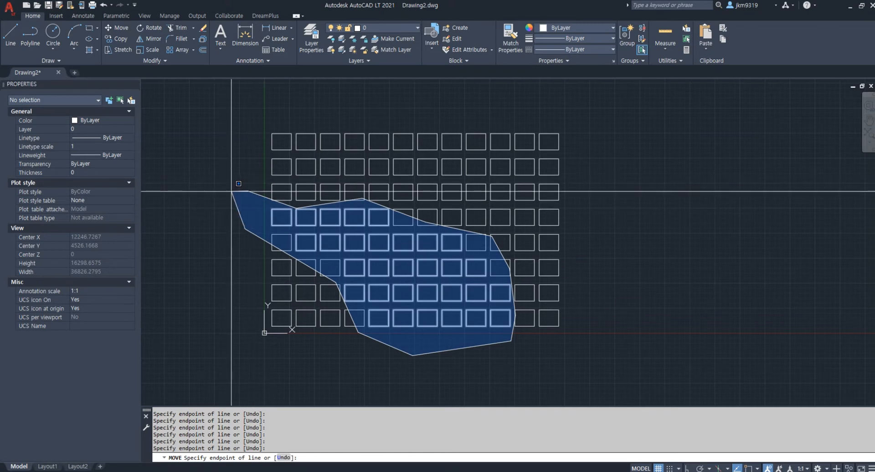
pyautogui.press('Return')
# Step: Pick a base point inside the grid for moving the window-polygon selection, and cancel the command
pyautogui.press('Return')
pyautogui.click(354, 242)
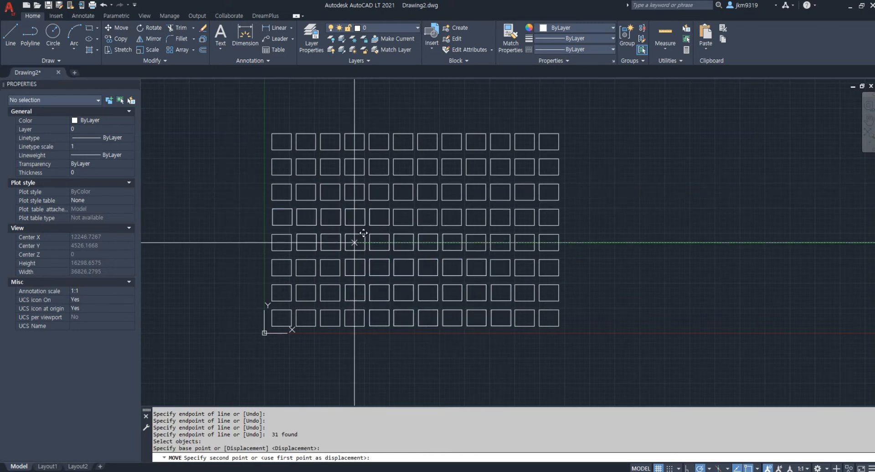
pyautogui.press('Escape')
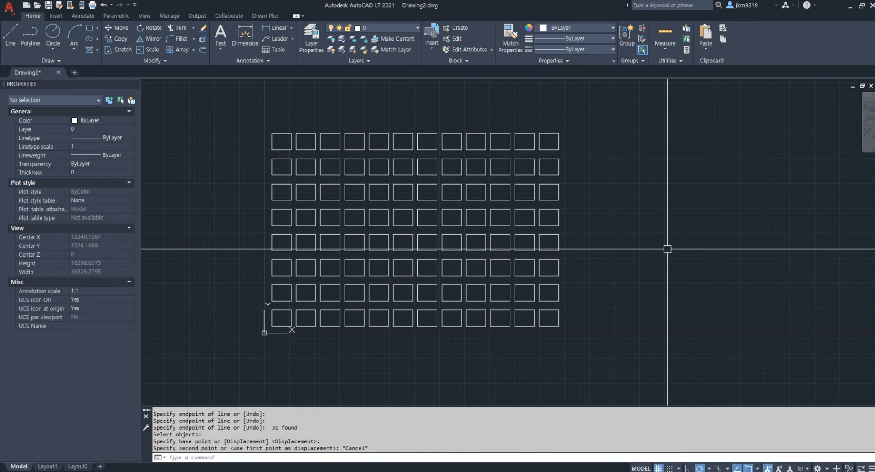
# Step: Within Move, crossing-polygon select columns 4-7 of row one, 4-8 of row two, 3-10 of row three, 4-11 of rows four and five, and 6-11 of row six
pyautogui.write('m')
pyautogui.press('Return')
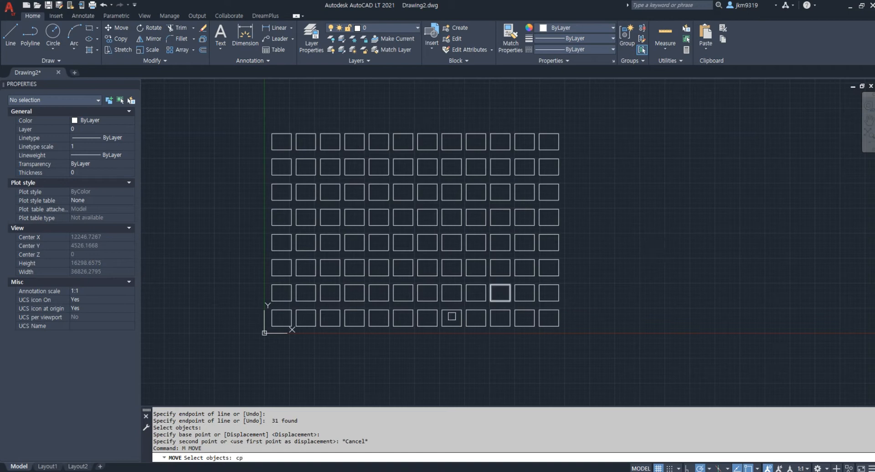
pyautogui.press('Return')
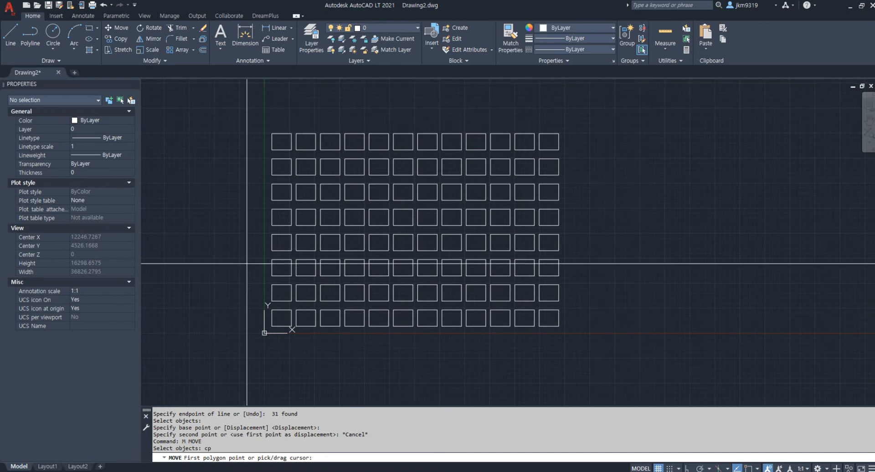
pyautogui.click(396, 123)
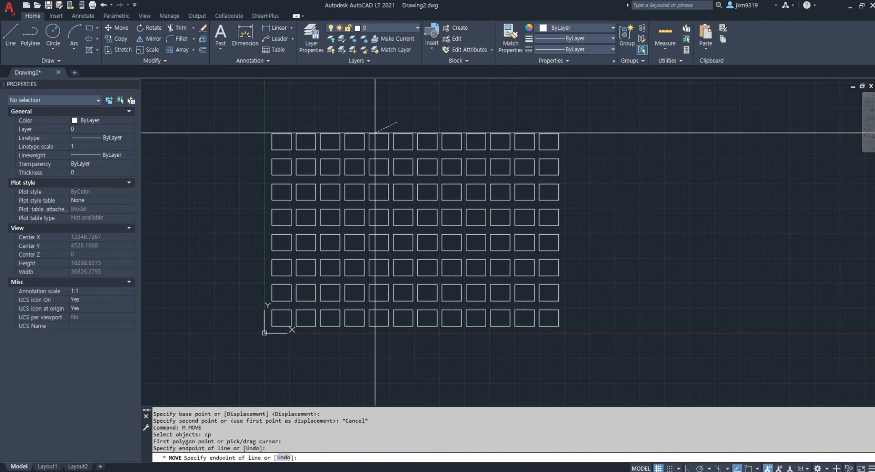
pyautogui.click(347, 154)
pyautogui.click(335, 198)
pyautogui.click(355, 226)
pyautogui.click(391, 258)
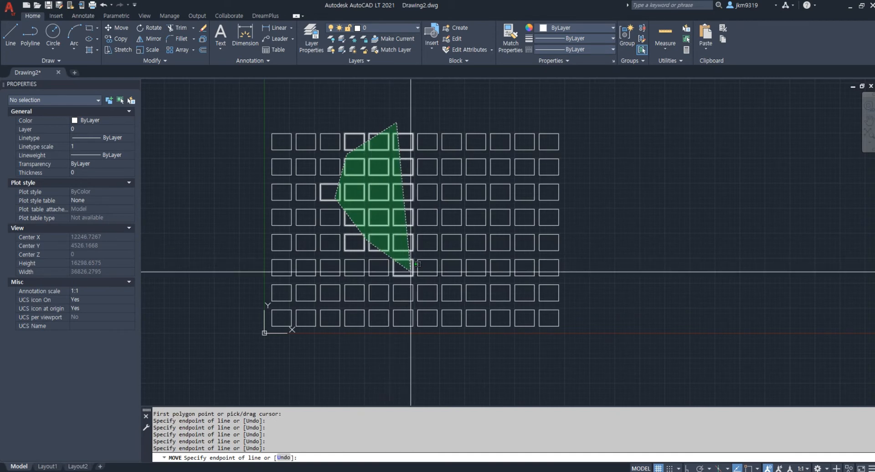
pyautogui.click(459, 283)
pyautogui.click(513, 279)
pyautogui.click(526, 242)
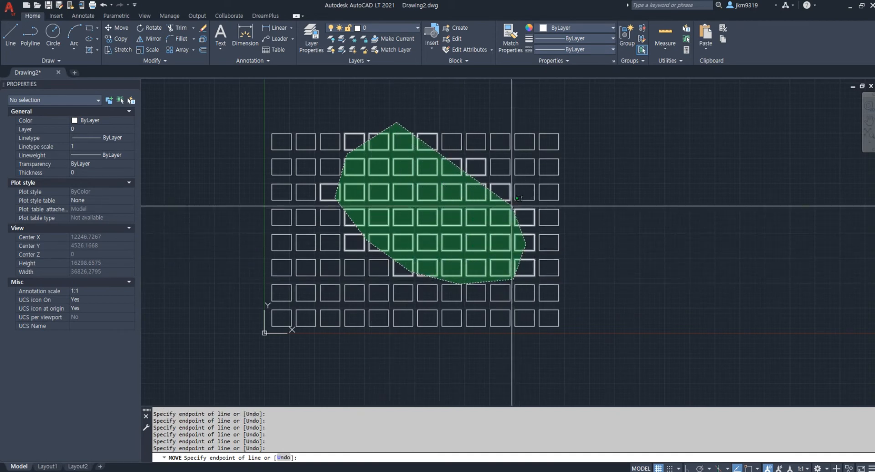
pyautogui.click(514, 208)
pyautogui.press('Return')
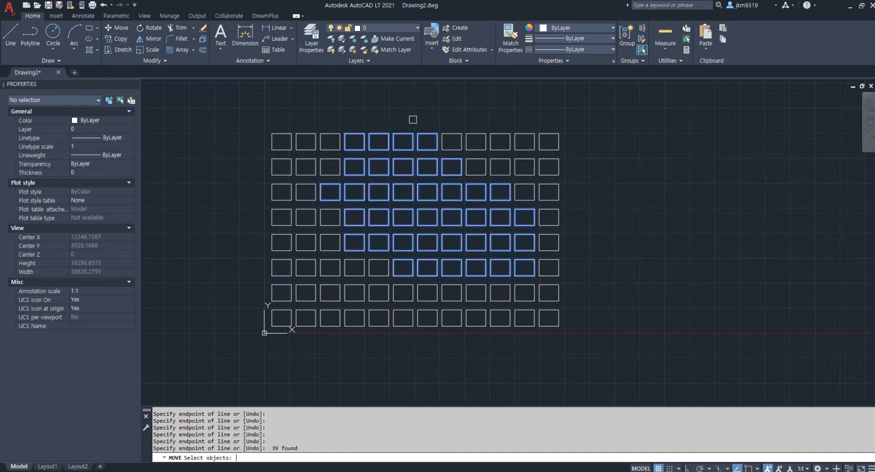
# Step: Move the crossing-polygon selection horizontally to the empty area right of the grid, and undo the move
pyautogui.press('Return')
pyautogui.click(399, 217)
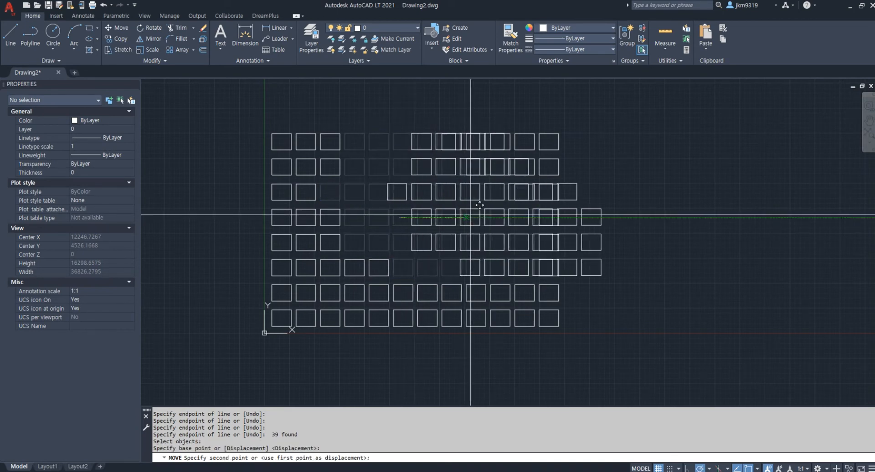
pyautogui.click(670, 216)
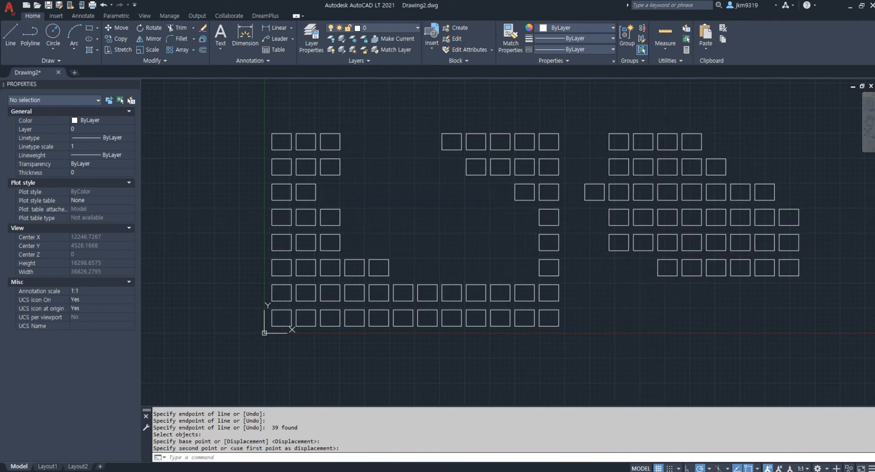
pyautogui.press('Escape')
pyautogui.hotkey('ctrl', 'z')
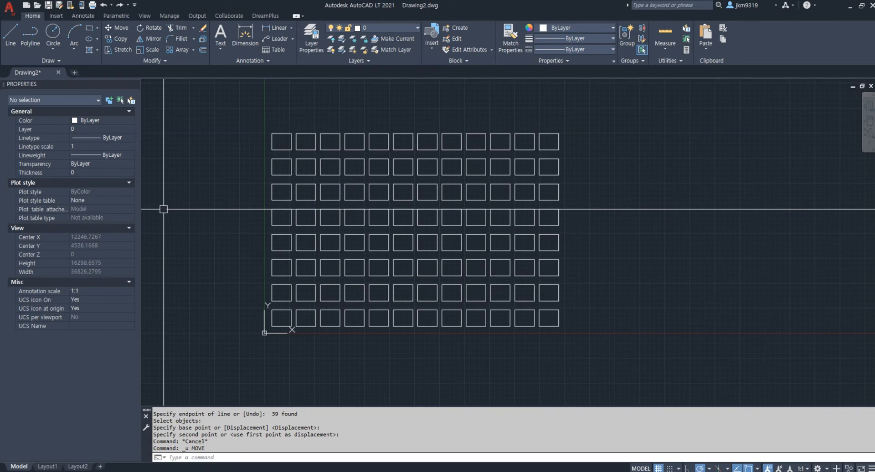
pyautogui.press('Escape')
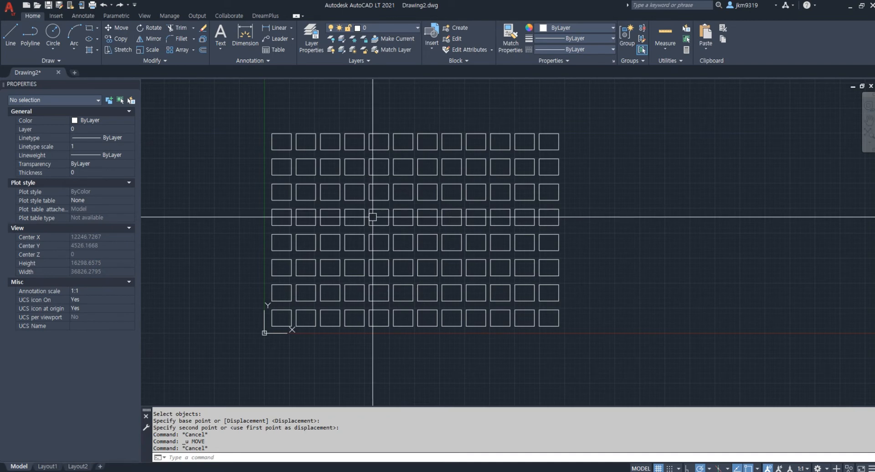
pyautogui.moveTo(480, 263); pyautogui.dragTo(330, 260, button='middle')
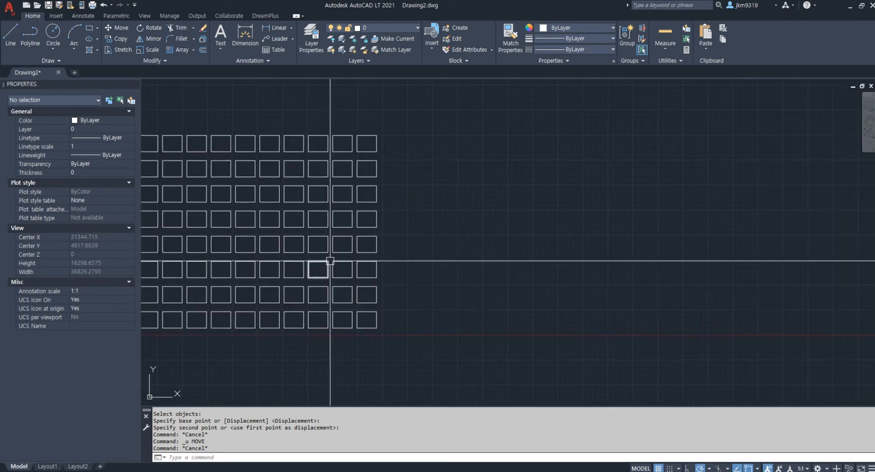
pyautogui.moveTo(529, 257); pyautogui.dragTo(393, 262, button='middle')
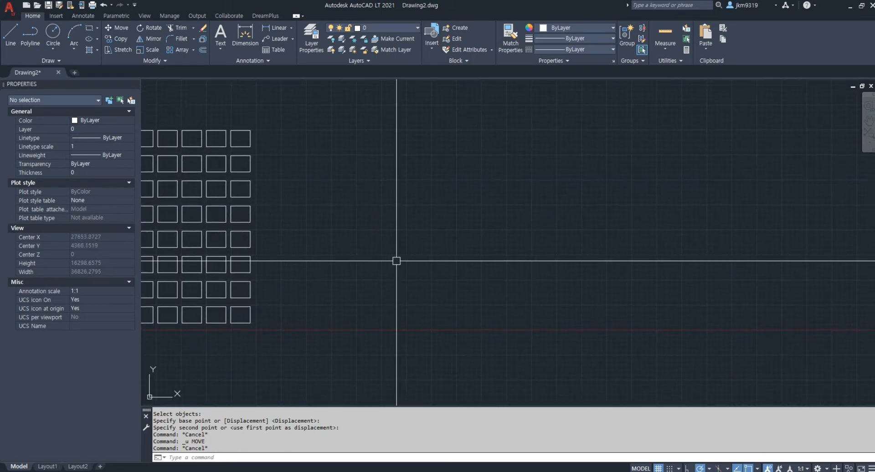
pyautogui.moveTo(318, 256)
pyautogui.mouseDown(button='middle')
pyautogui.moveTo(480, 267)
pyautogui.moveTo(559, 258)
pyautogui.mouseUp(button='middle')
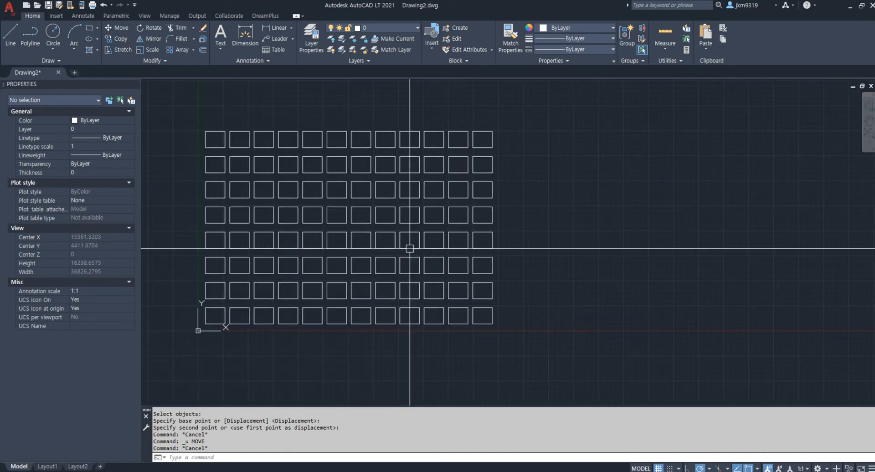
pyautogui.moveTo(498, 231); pyautogui.dragTo(337, 232, button='middle')
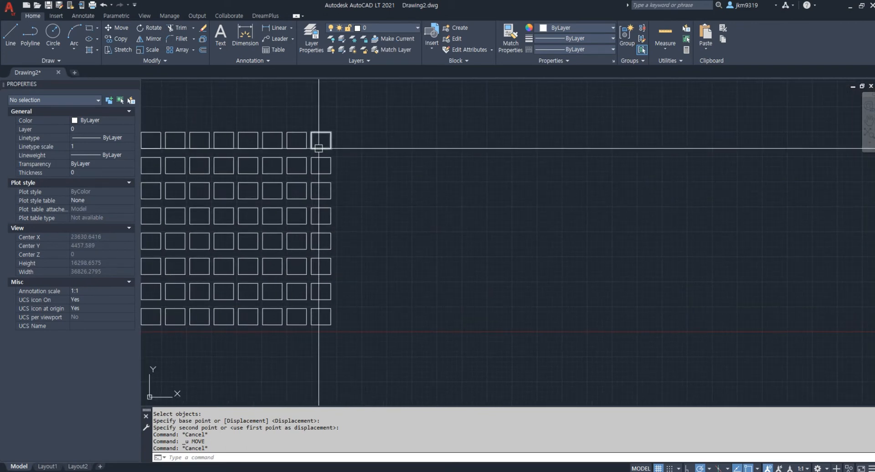
# Step: Select the last rectangle of the top row with a crossing window, and clear the selection
pyautogui.scroll(2, 318, 148)
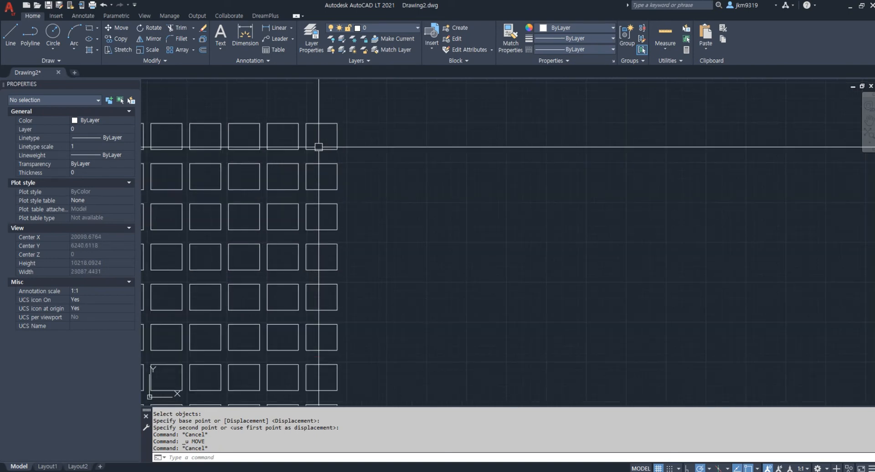
pyautogui.moveTo(325, 137); pyautogui.dragTo(337, 182, button='middle')
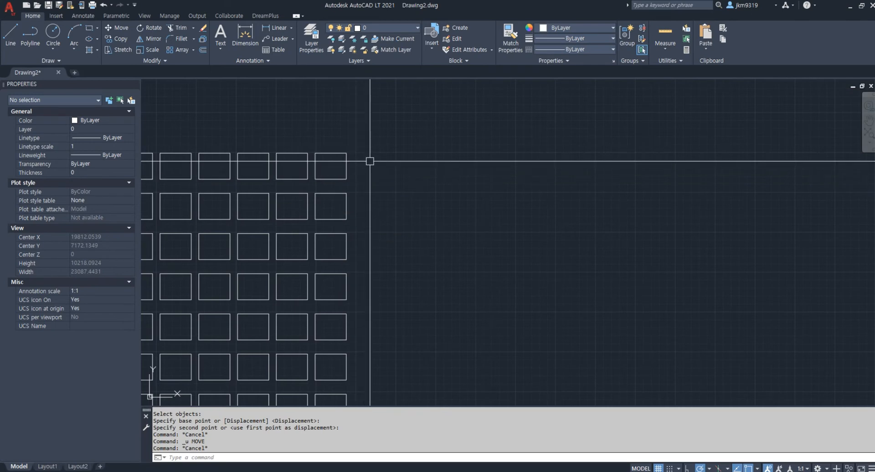
pyautogui.click(371, 160)
pyautogui.click(332, 190)
pyautogui.press('Escape')
# Step: Erase all rectangles with two crossing windows, leaving only the top three of the last column
pyautogui.scroll(-3, 337, 209)
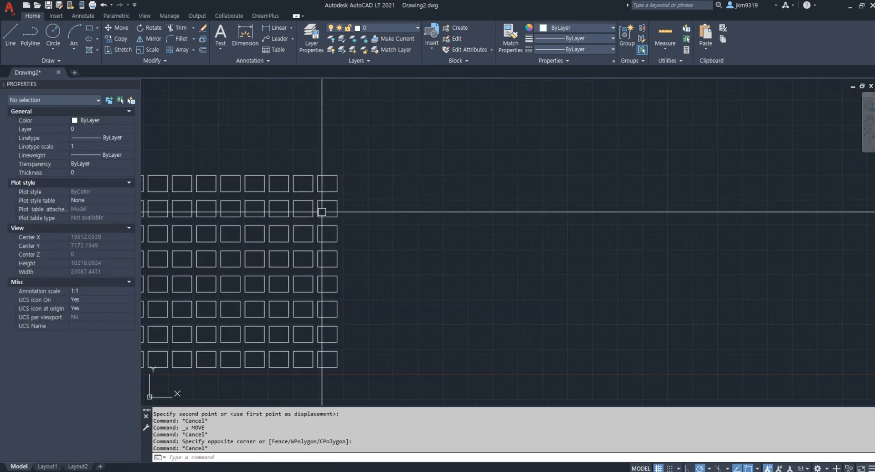
pyautogui.moveTo(322, 208); pyautogui.dragTo(439, 176, button='middle')
pyautogui.write('e')
pyautogui.press('Return')
pyautogui.click(442, 161)
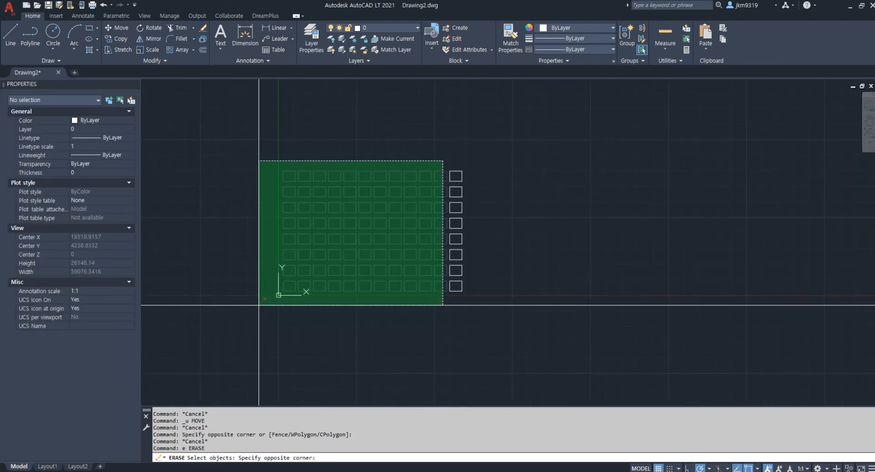
pyautogui.click(257, 302)
pyautogui.click(496, 215)
pyautogui.click(430, 296)
pyautogui.press('Return')
# Step: Move the top rectangle by its lower-right corner onto the middle rectangle's matching corner, and undo the move
pyautogui.scroll(4, 473, 182)
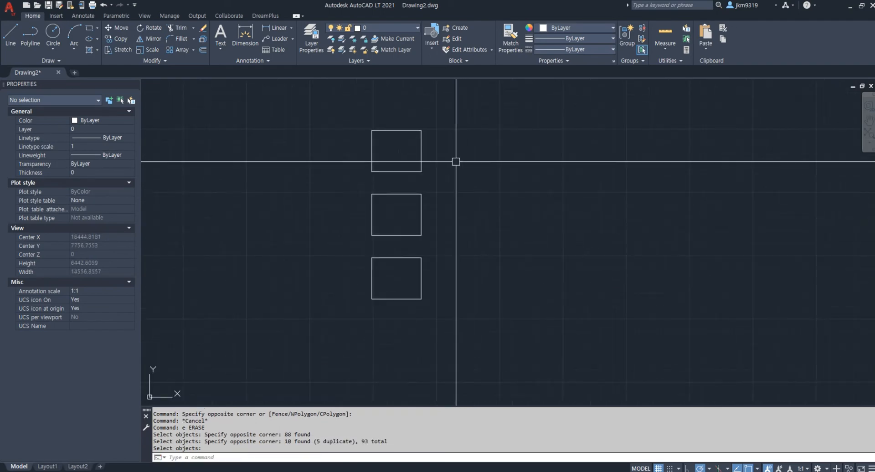
pyautogui.click(412, 169)
pyautogui.write('m')
pyautogui.press('Return')
pyautogui.click(421, 171)
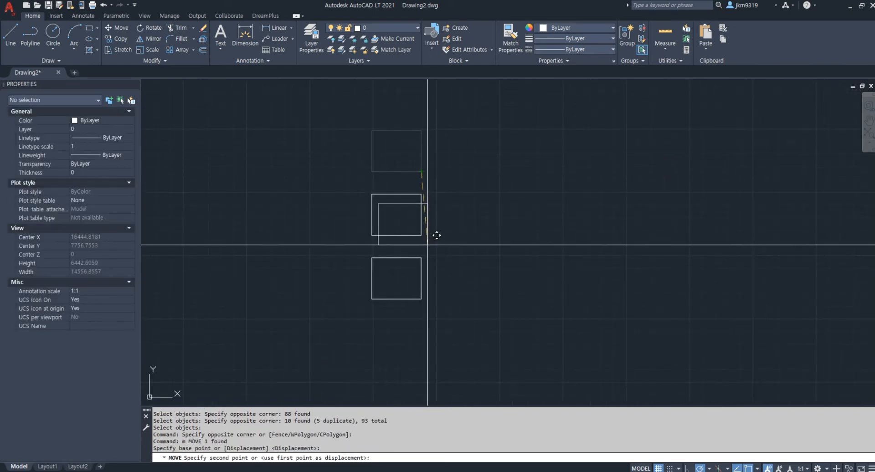
pyautogui.click(420, 235)
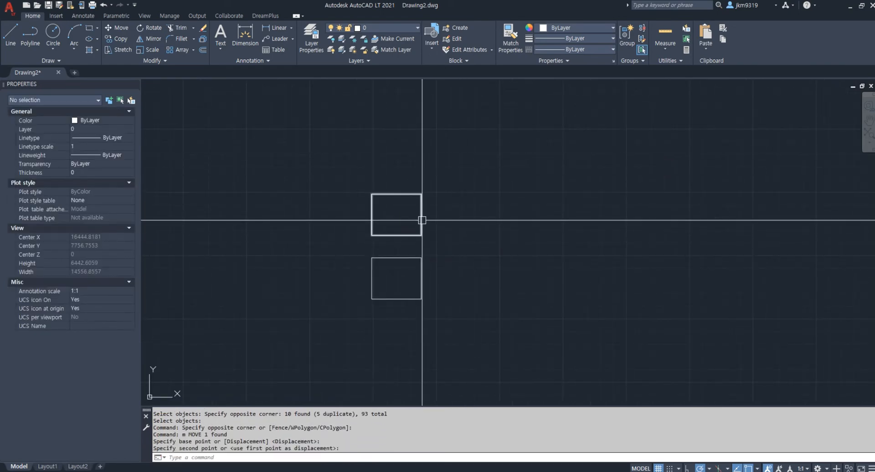
pyautogui.hotkey('ctrl', 'z')
# Step: Set the top rectangle's color to Red, and clear the selection
pyautogui.click(457, 123)
pyautogui.click(393, 166)
pyautogui.click(100, 122)
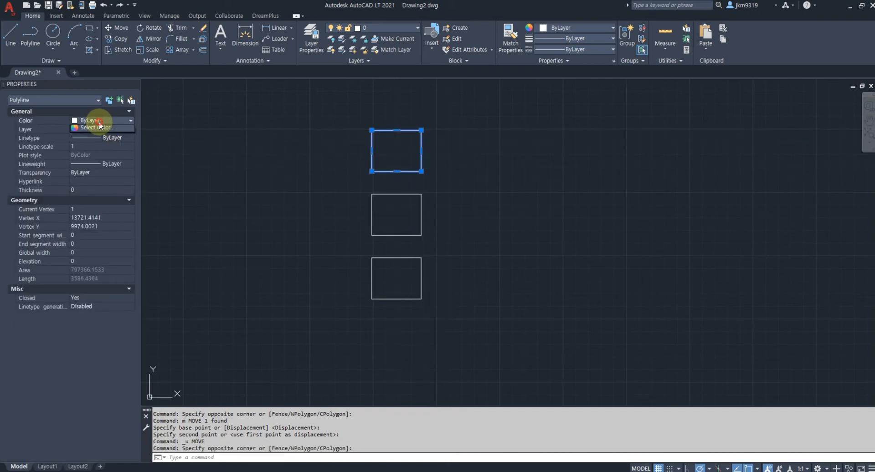
pyautogui.click(102, 141)
pyautogui.press('Escape')
# Step: Set the middle rectangle's color to Yellow, and clear the selection
pyautogui.click(454, 201)
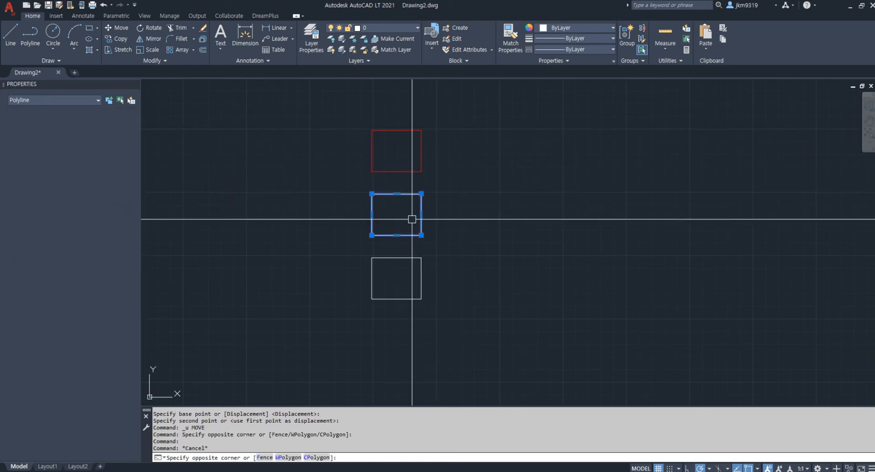
pyautogui.click(410, 219)
pyautogui.click(98, 124)
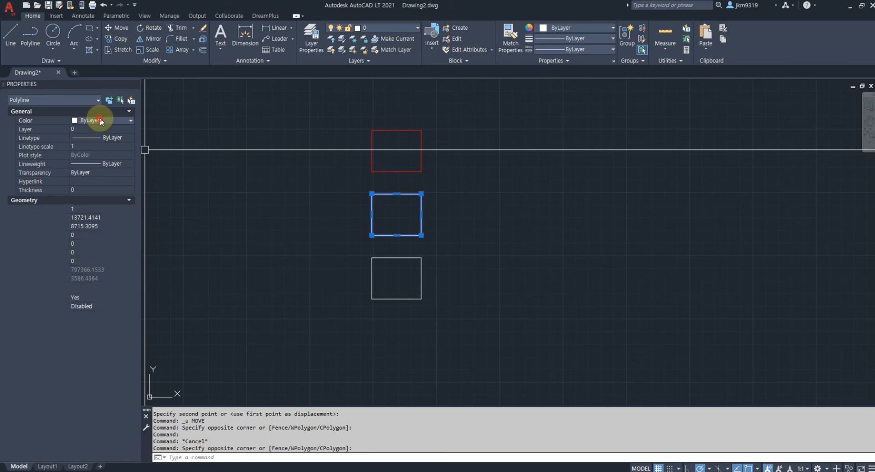
pyautogui.click(108, 154)
pyautogui.press('Escape')
pyautogui.press('Escape')
# Step: Select the bottom rectangle with a crossing window and set its color to Green
pyautogui.click(439, 255)
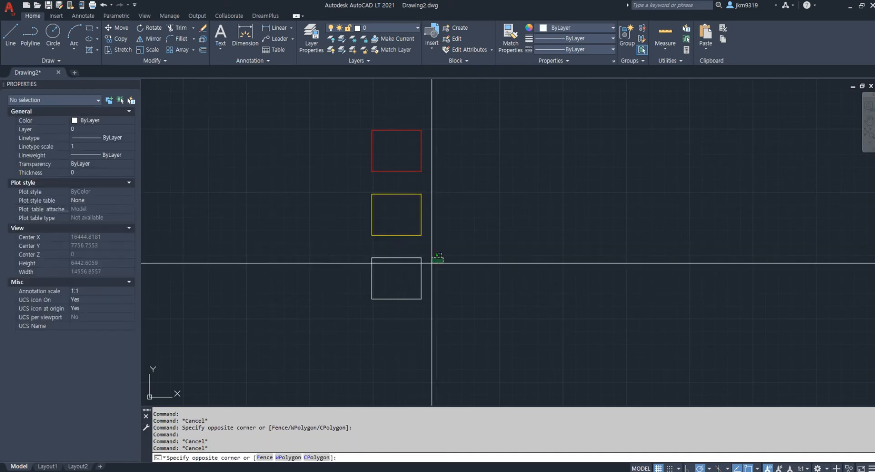
pyautogui.click(409, 276)
pyautogui.click(100, 162)
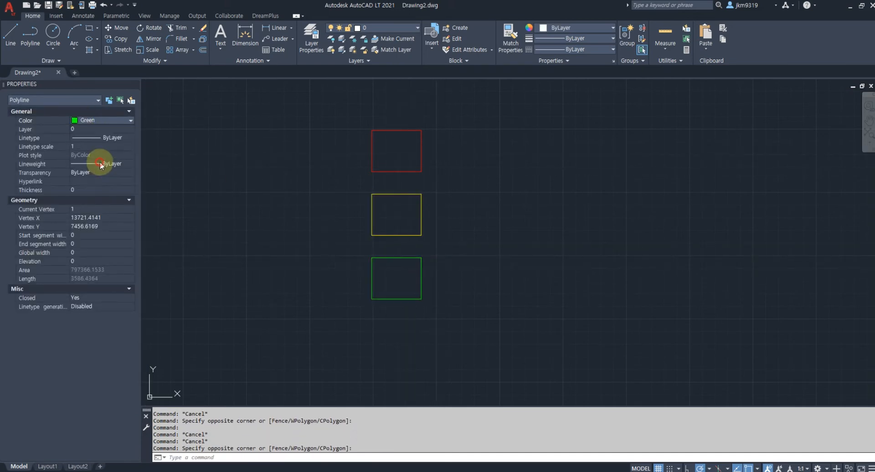
# Step: Select the red and yellow rectangles with a crossing window and move them together, placing the yellow one's lower-right corner on the green one's
pyautogui.press('Escape')
pyautogui.click(460, 141)
pyautogui.click(397, 209)
pyautogui.write('m')
pyautogui.press('Return')
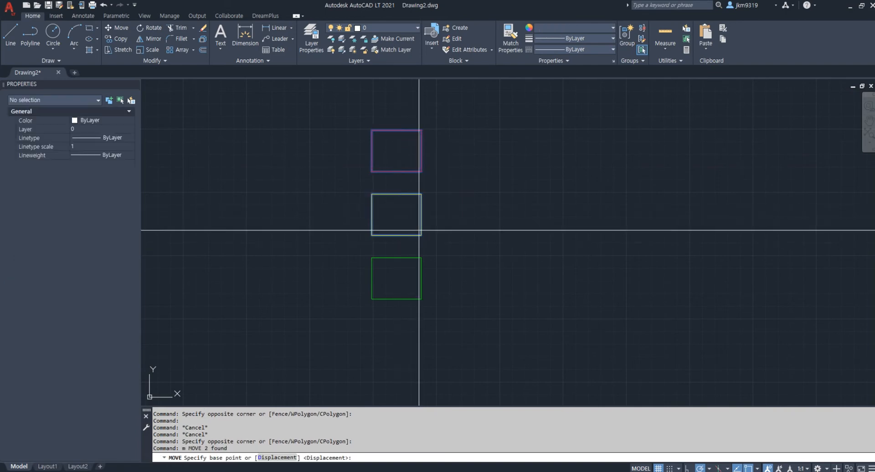
pyautogui.click(421, 235)
pyautogui.click(420, 298)
# Step: Move the red rectangle by its lower-right corner onto the matching corner of the stacked yellow and green rectangles
pyautogui.click(401, 235)
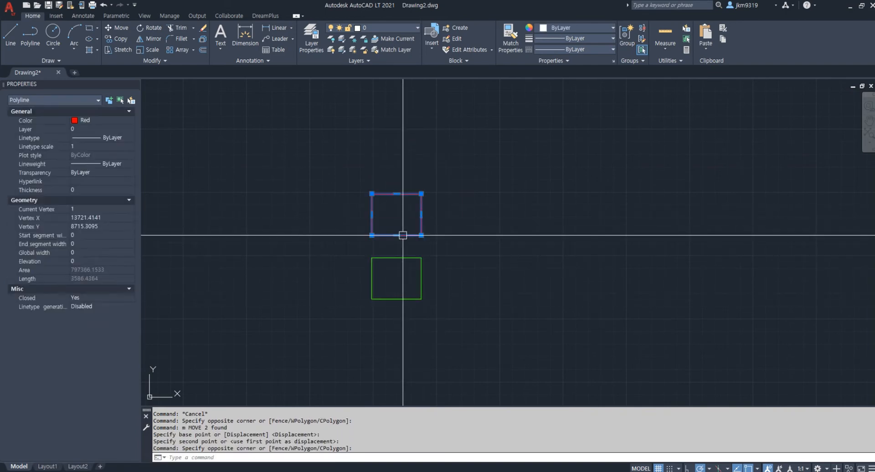
pyautogui.write('m')
pyautogui.press('Return')
pyautogui.click(421, 236)
pyautogui.press('Escape')
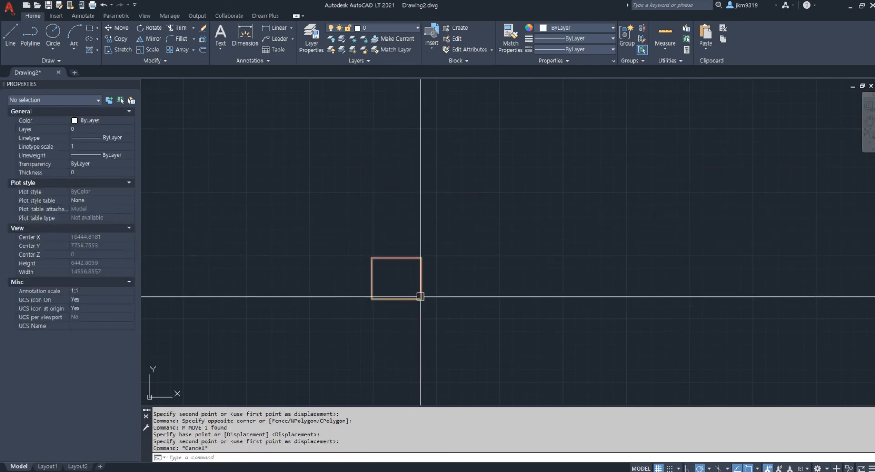
# Step: Erase the red rectangle from the stack, undo the erase, and regenerate the drawing
pyautogui.scroll(2, 419, 319)
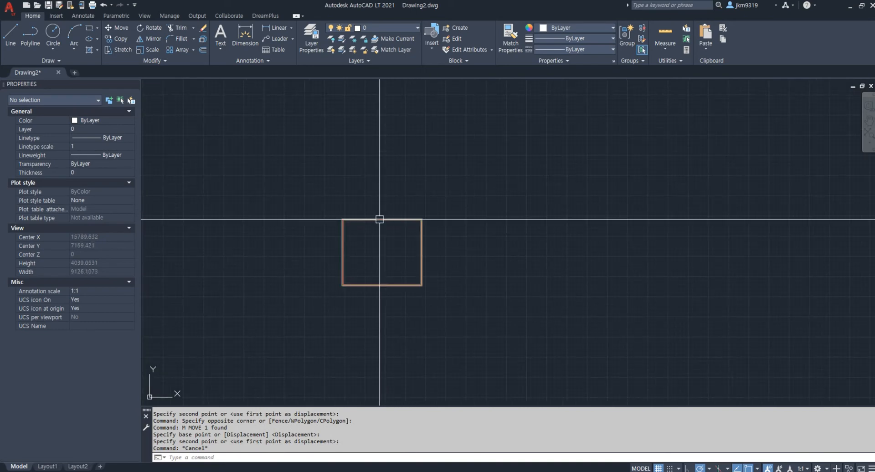
pyautogui.click(381, 286)
pyautogui.write('E')
pyautogui.press('Return')
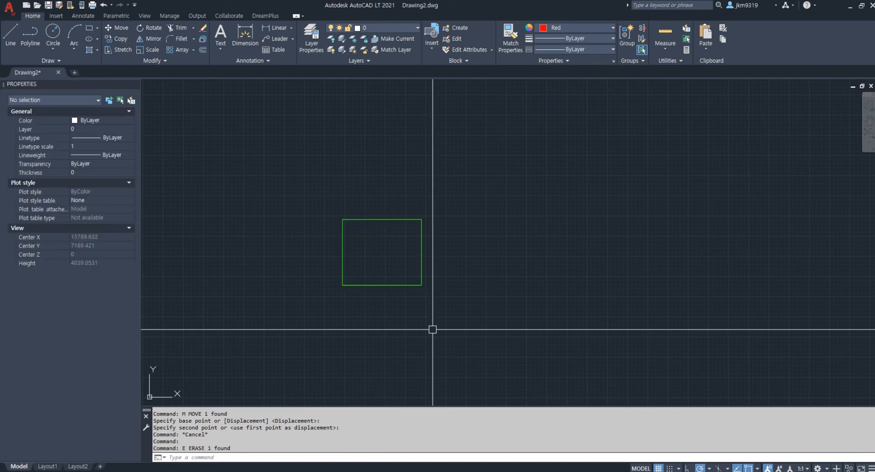
pyautogui.hotkey('ctrl', 'z')
pyautogui.write('re')
pyautogui.press('Return')
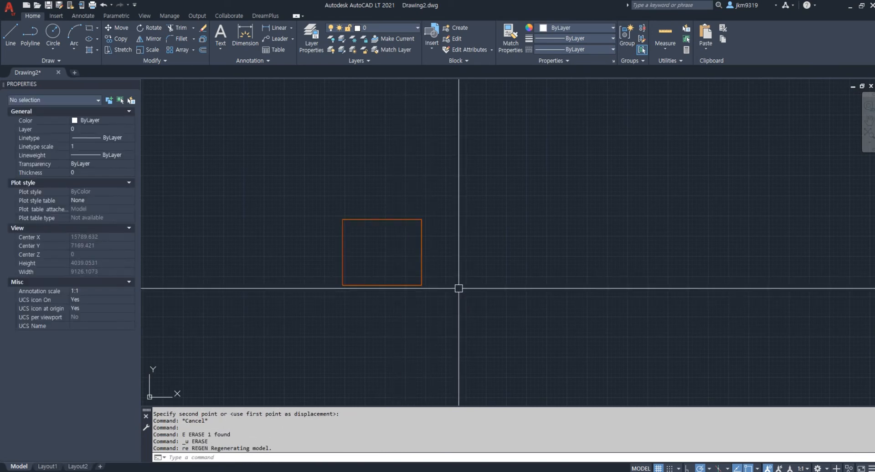
# Step: Erase two rectangles from the overlapping stack, one after the other, starting with the red one
pyautogui.click(404, 285)
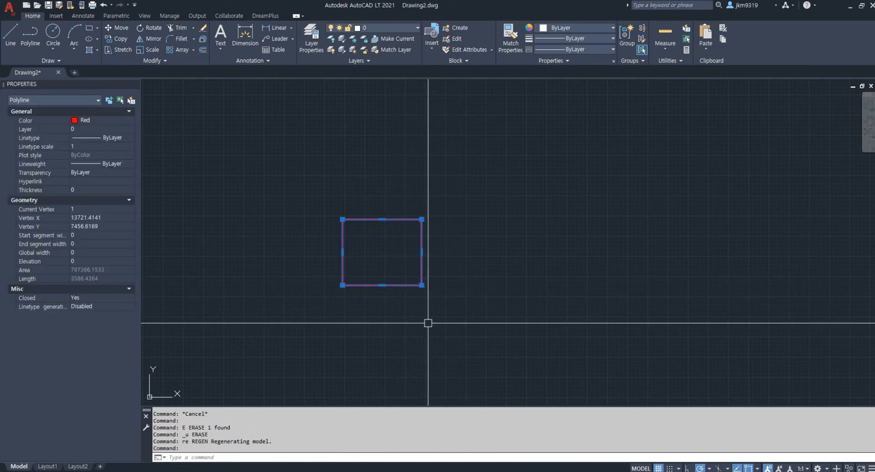
pyautogui.write('e')
pyautogui.press('Return')
pyautogui.click(381, 285)
pyautogui.write('e')
pyautogui.press('Return')
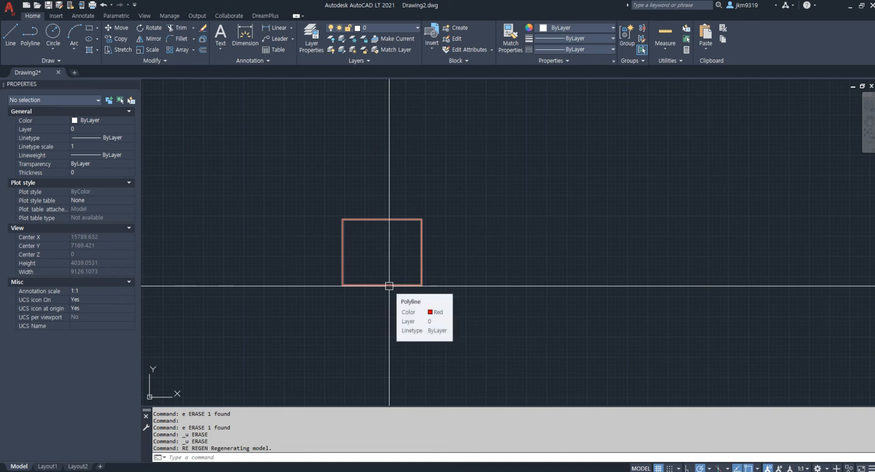
# Step: Turn on selection cycling, list the overlapping rectangles at the stack's lower edge, dismiss the list, and turn cycling off
pyautogui.hotkey('ctrl', 'w')
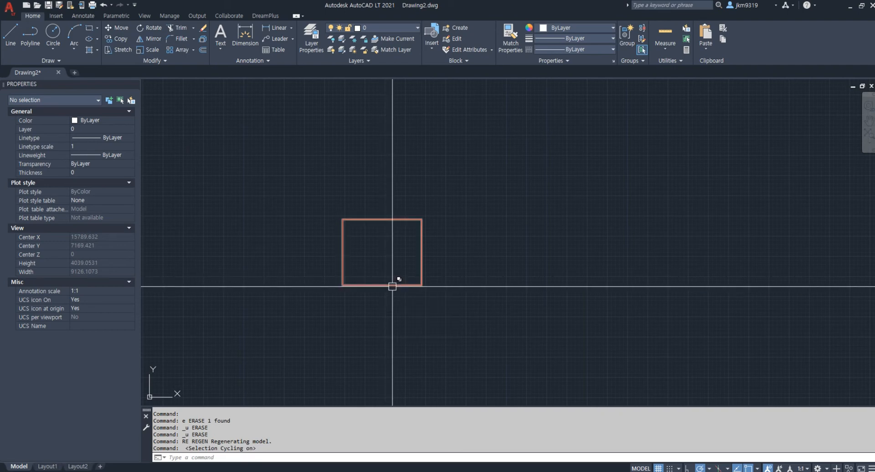
pyautogui.click(409, 286)
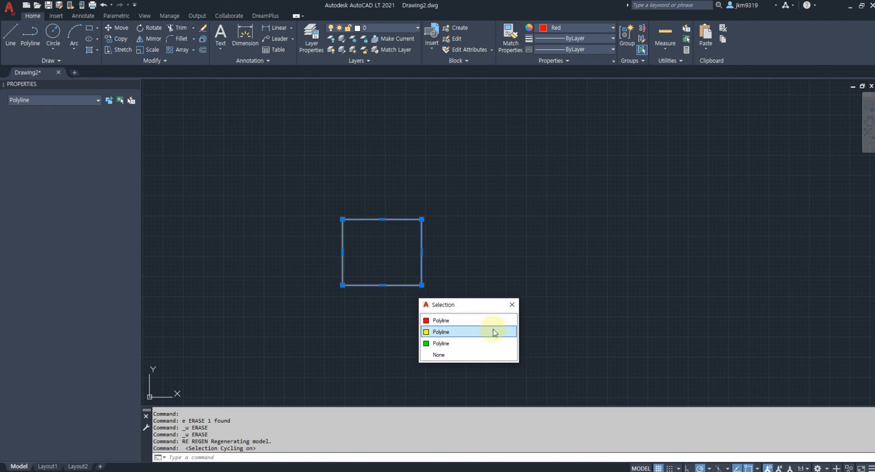
pyautogui.click(512, 306)
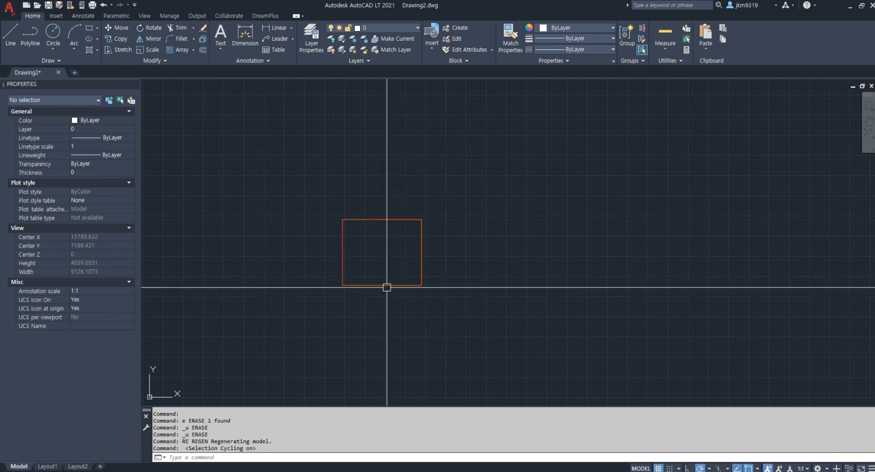
pyautogui.click(410, 285)
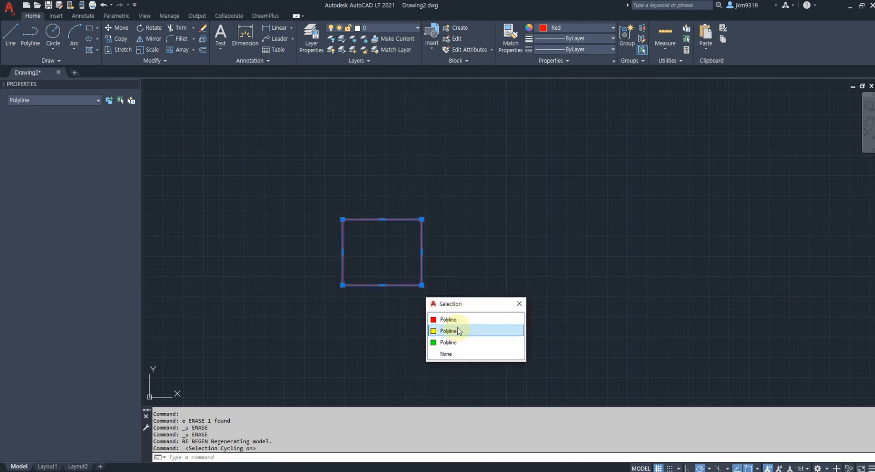
pyautogui.click(520, 304)
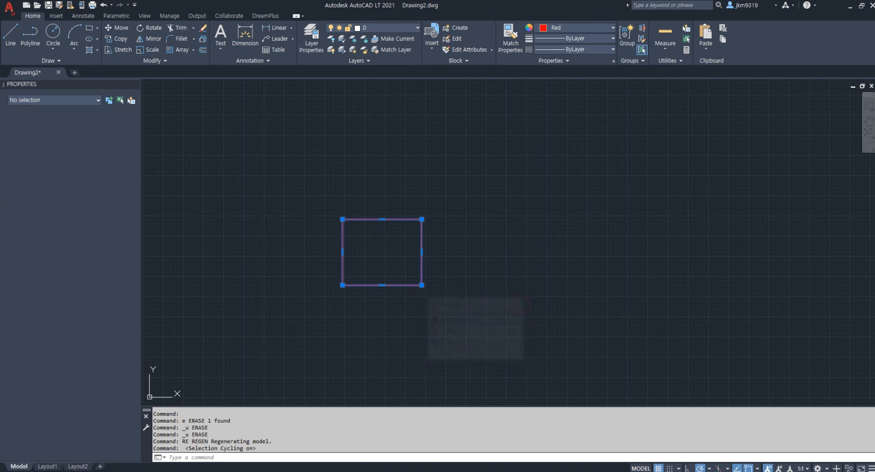
pyautogui.moveTo(374, 280); pyautogui.dragTo(404, 272, button='middle')
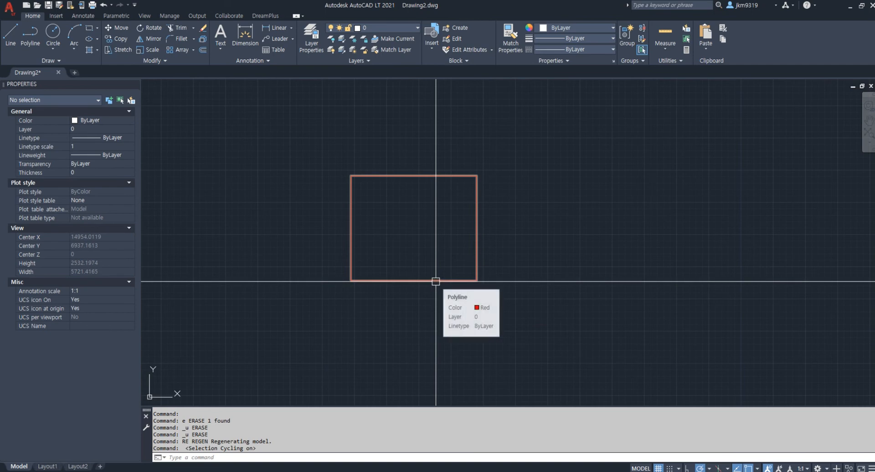
pyautogui.hotkey('ctrl', 'w')
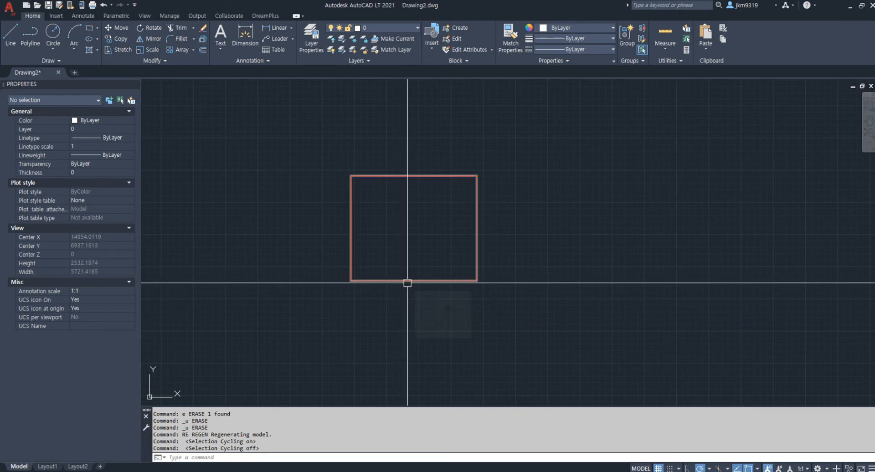
# Step: Cycle through the overlapping rectangles without the selection list to select the green one, and clear the selection
pyautogui.hotkey('shift', 'space')
pyautogui.keyDown('shift'); pyautogui.click(407, 283); pyautogui.keyUp('shift')
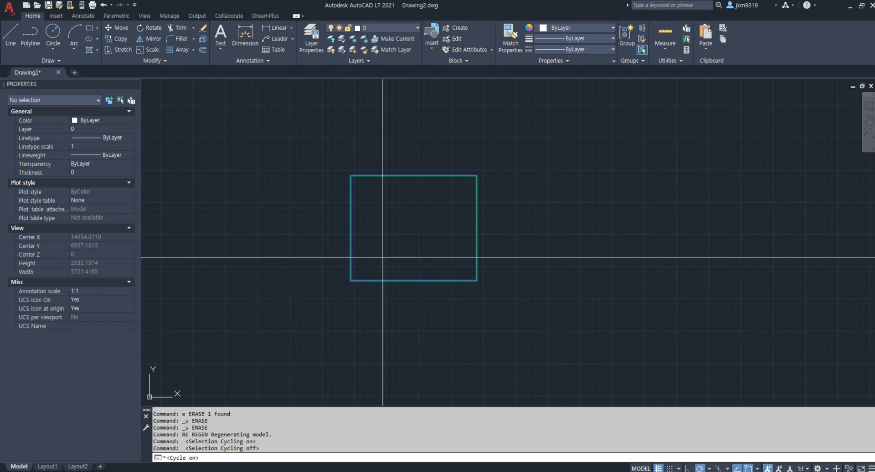
pyautogui.press('Return')
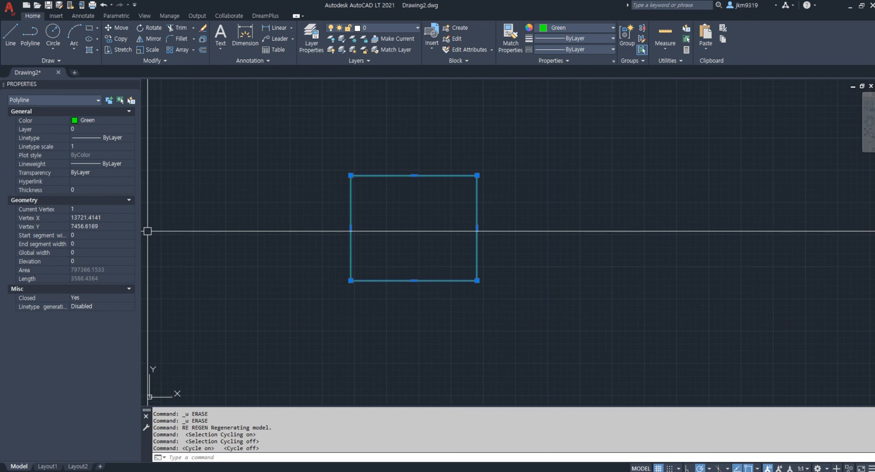
pyautogui.press('Escape')
pyautogui.press('Escape')
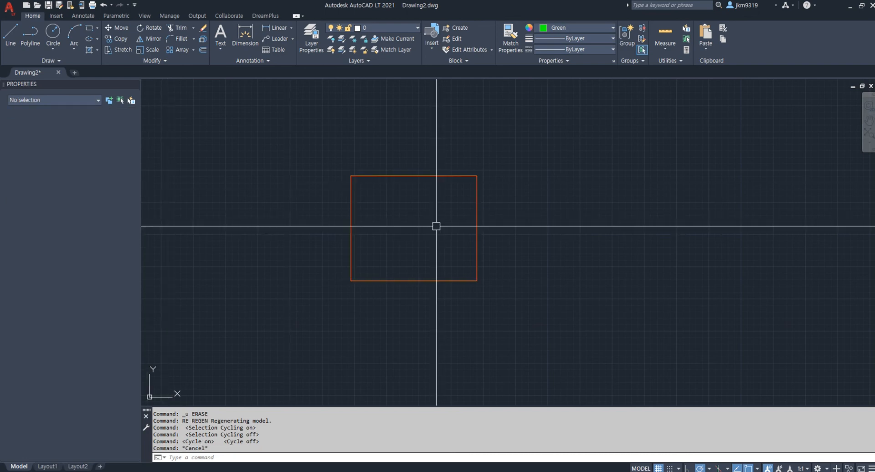
# Step: Select the whole stack of rectangles with a crossing window, and clear the selection
pyautogui.scroll(-4, 435, 226)
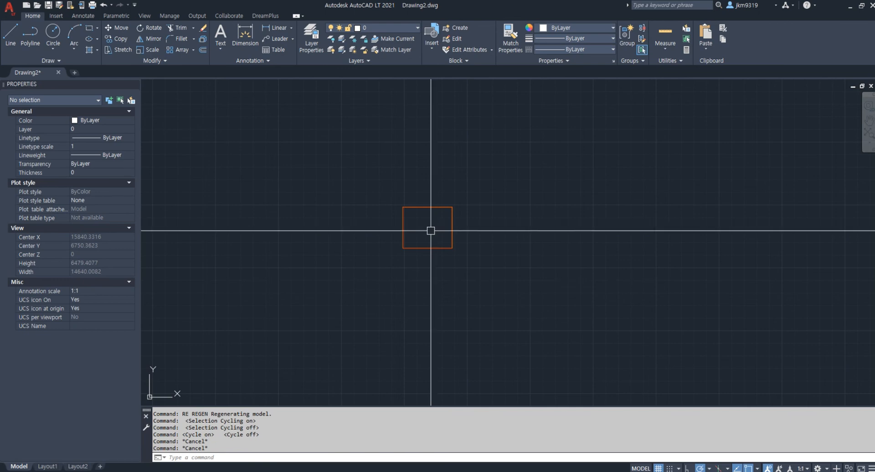
pyautogui.click(461, 195)
pyautogui.click(353, 269)
pyautogui.press('Escape')
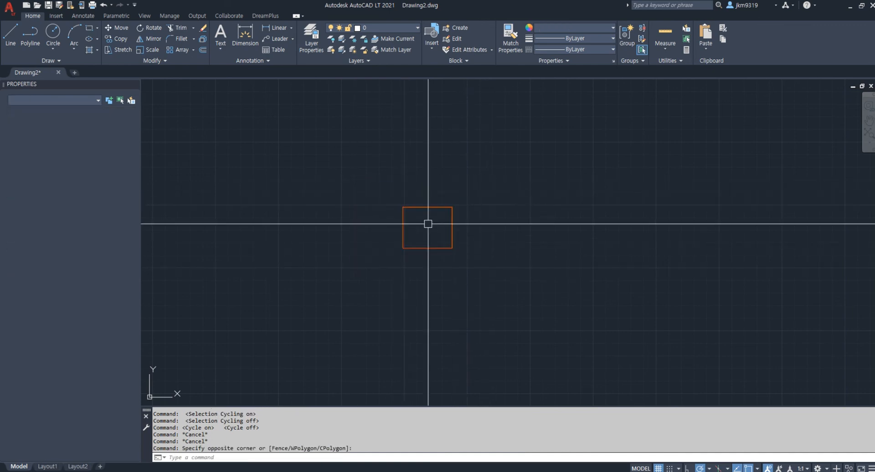
pyautogui.scroll(2, 433, 234)
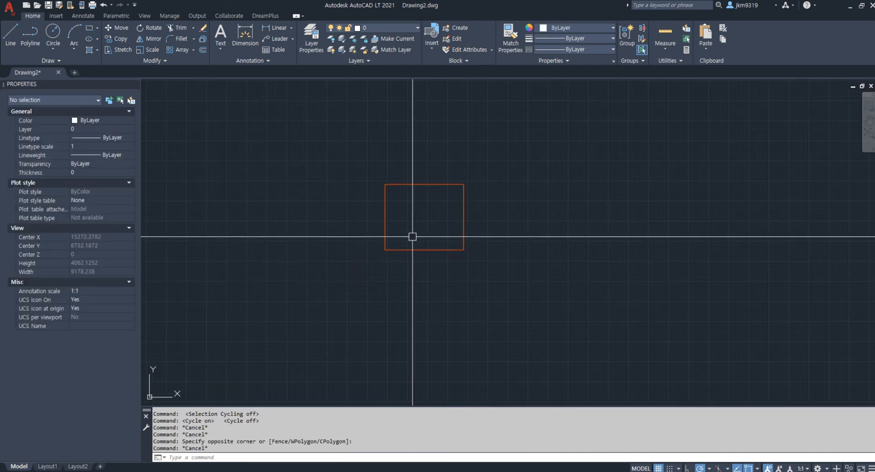